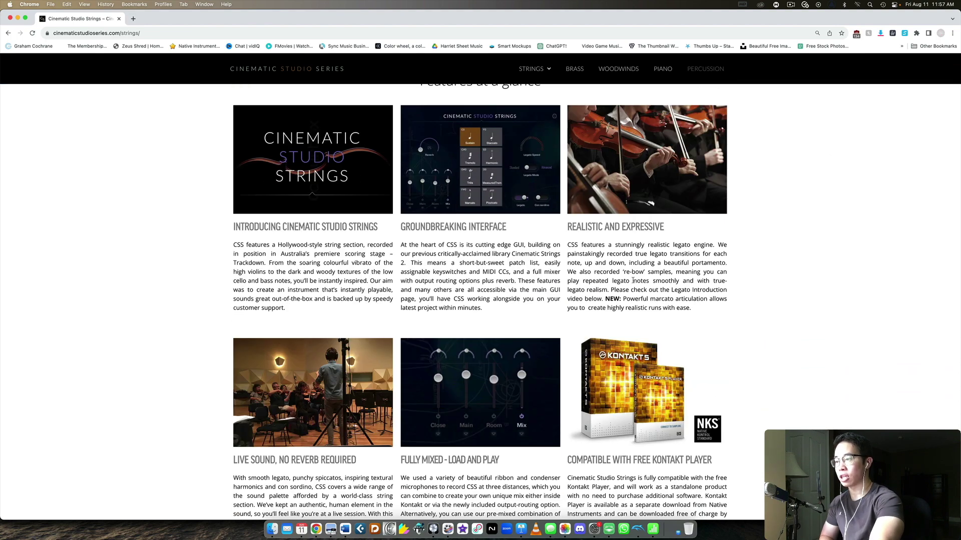
Read through the feature descriptions and the articulations list on the Cinematic Studio Strings product page.
{"action": "scroll", "coordinate": [633, 280], "scroll_direction": "down", "scroll_amount": 2}
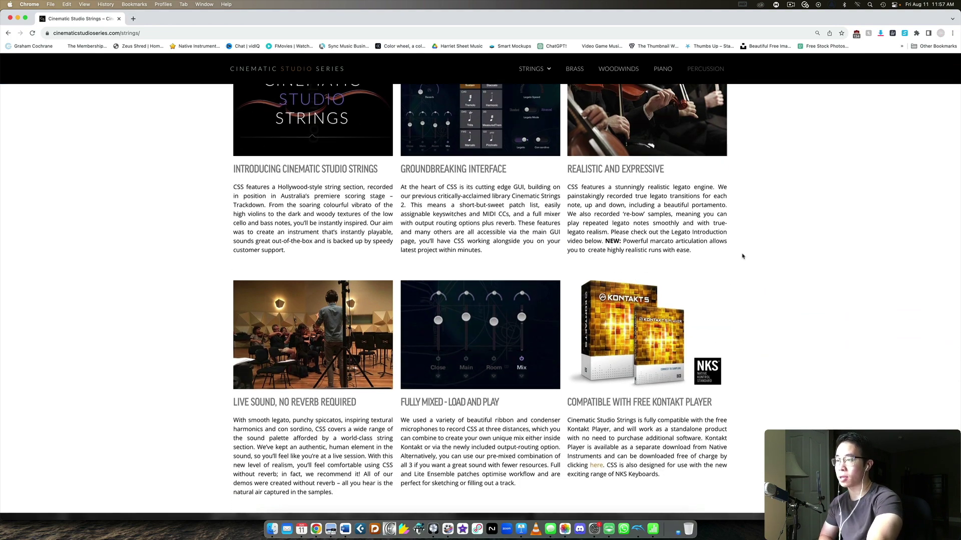
{"action": "scroll", "coordinate": [742, 256], "scroll_direction": "up", "scroll_amount": 2}
{"action": "scroll", "coordinate": [609, 220], "scroll_direction": "down", "scroll_amount": 1}
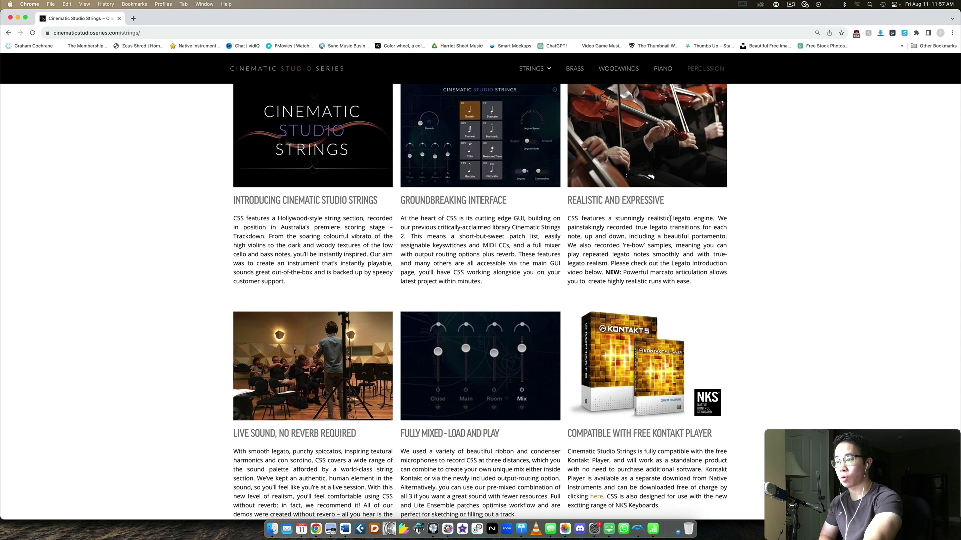
{"action": "scroll", "coordinate": [667, 220], "scroll_direction": "down", "scroll_amount": 3}
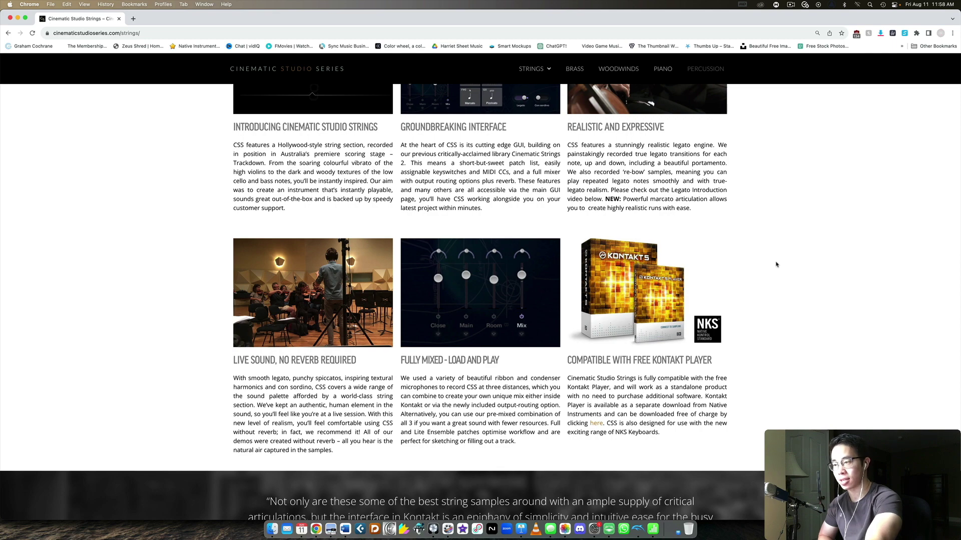
{"action": "scroll", "coordinate": [777, 264], "scroll_direction": "down", "scroll_amount": 10}
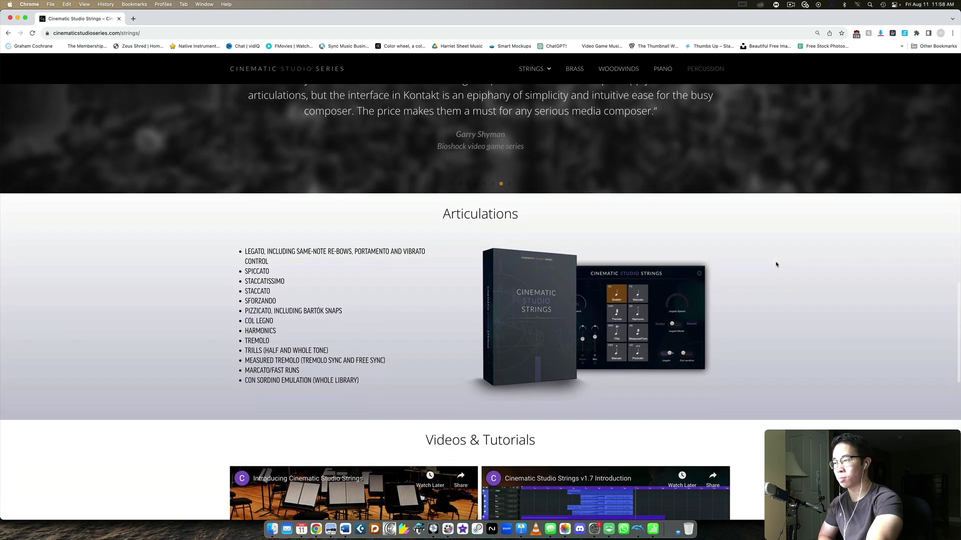
{"action": "scroll", "coordinate": [776, 264], "scroll_direction": "down", "scroll_amount": 2}
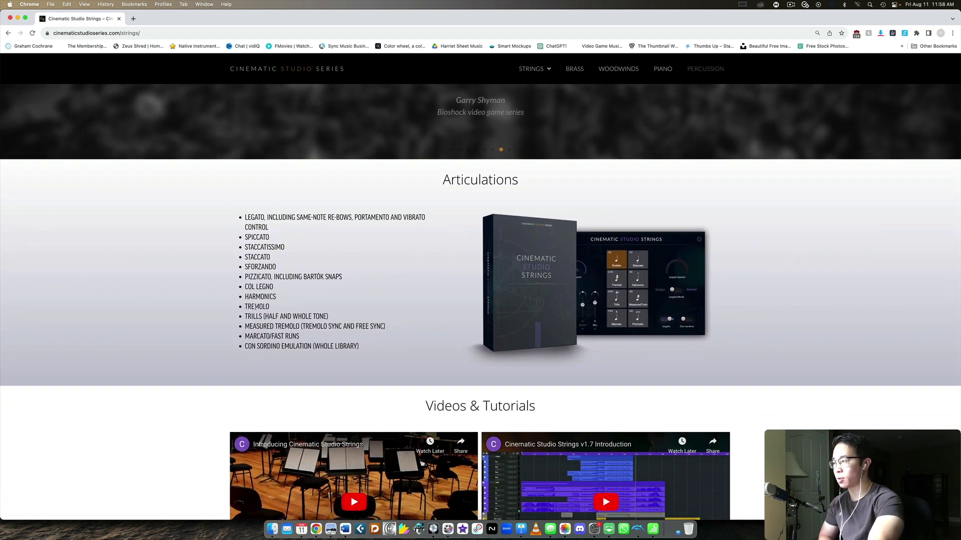
{"action": "left_click_drag", "start_coordinate": [239, 217], "coordinate": [370, 346]}
{"action": "left_click", "coordinate": [371, 348]}
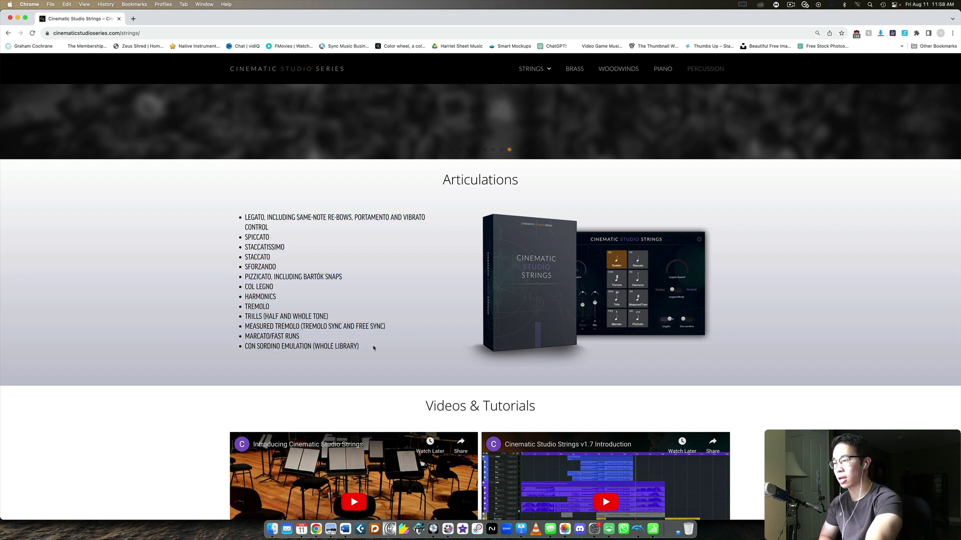
Examine the articulations, Videos & Tutorials, essential information and FAQ sections, and return to the price and demo tracks at the start of the page.
{"action": "scroll", "coordinate": [835, 297], "scroll_direction": "down", "scroll_amount": 5}
{"action": "scroll", "coordinate": [836, 280], "scroll_direction": "up", "scroll_amount": 7}
{"action": "scroll", "coordinate": [835, 282], "scroll_direction": "down", "scroll_amount": 1}
{"action": "scroll", "coordinate": [836, 282], "scroll_direction": "down", "scroll_amount": 1}
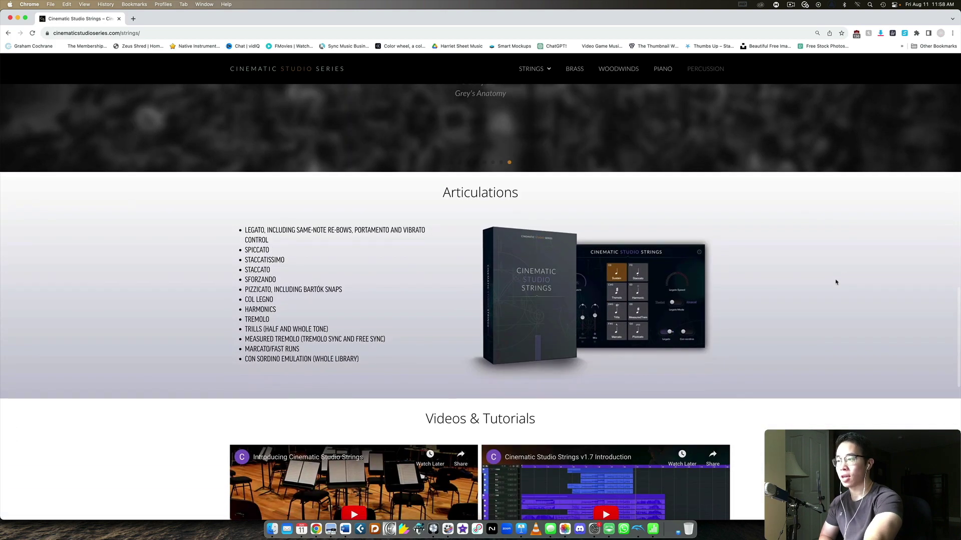
{"action": "scroll", "coordinate": [835, 282], "scroll_direction": "down", "scroll_amount": 1}
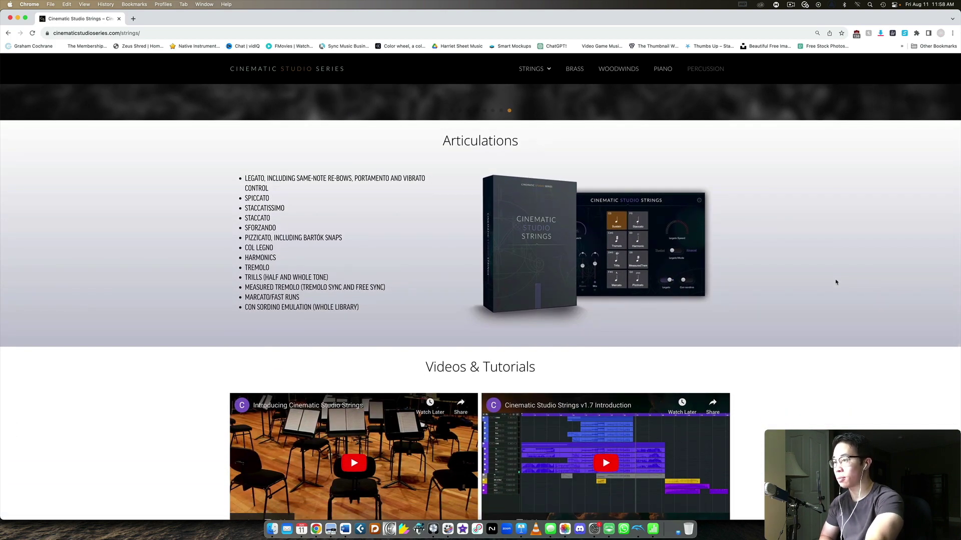
{"action": "scroll", "coordinate": [768, 268], "scroll_direction": "down", "scroll_amount": 7}
{"action": "scroll", "coordinate": [768, 265], "scroll_direction": "up", "scroll_amount": 2}
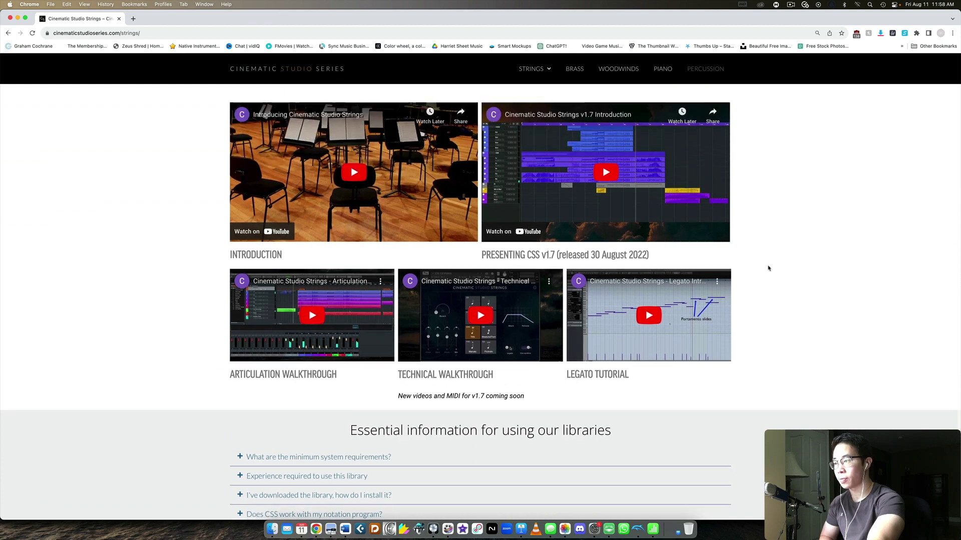
{"action": "scroll", "coordinate": [761, 253], "scroll_direction": "down", "scroll_amount": 6}
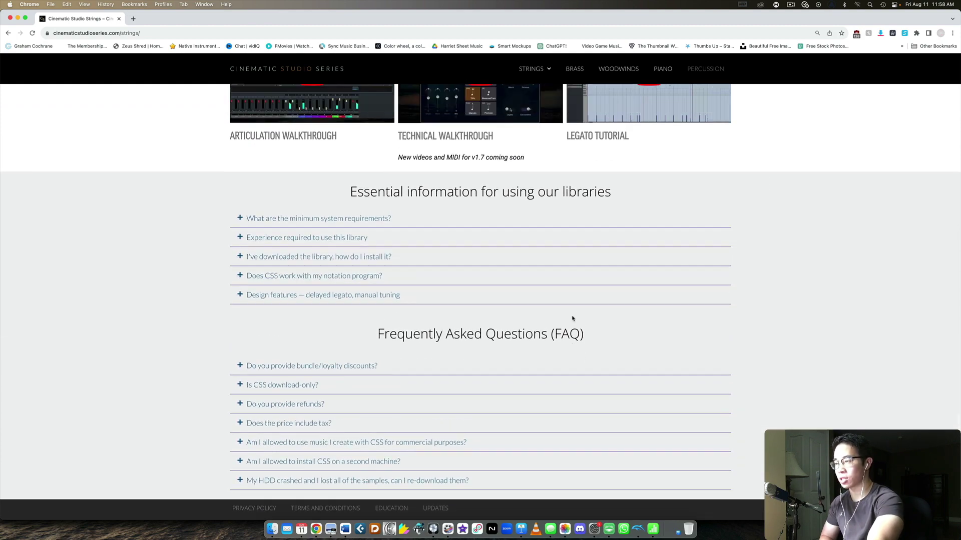
{"action": "scroll", "coordinate": [425, 415], "scroll_direction": "up", "scroll_amount": 15}
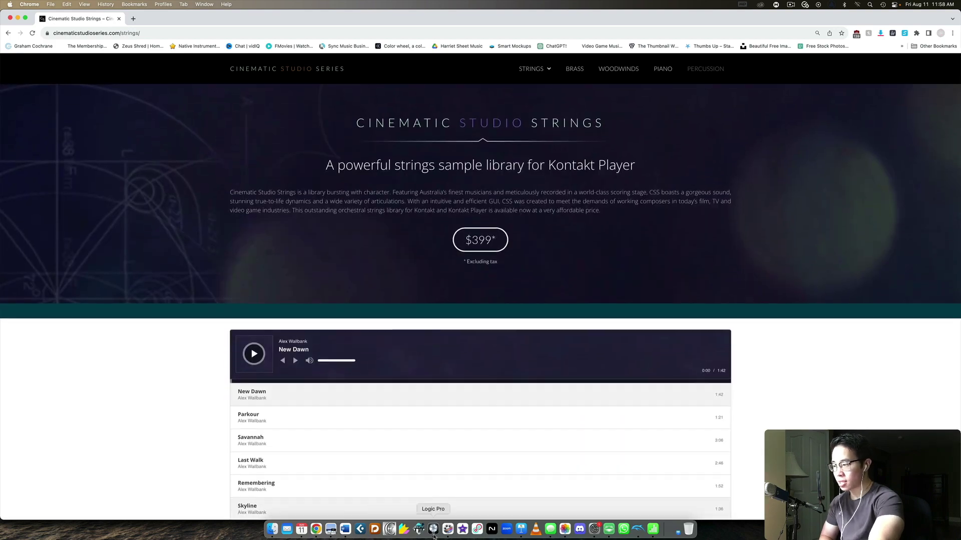
Switch to Logic Pro and look through the Cinematic Studio Strings instrument patches in Kontakt's library list, collapsing the list when done.
{"action": "left_click", "coordinate": [419, 529]}
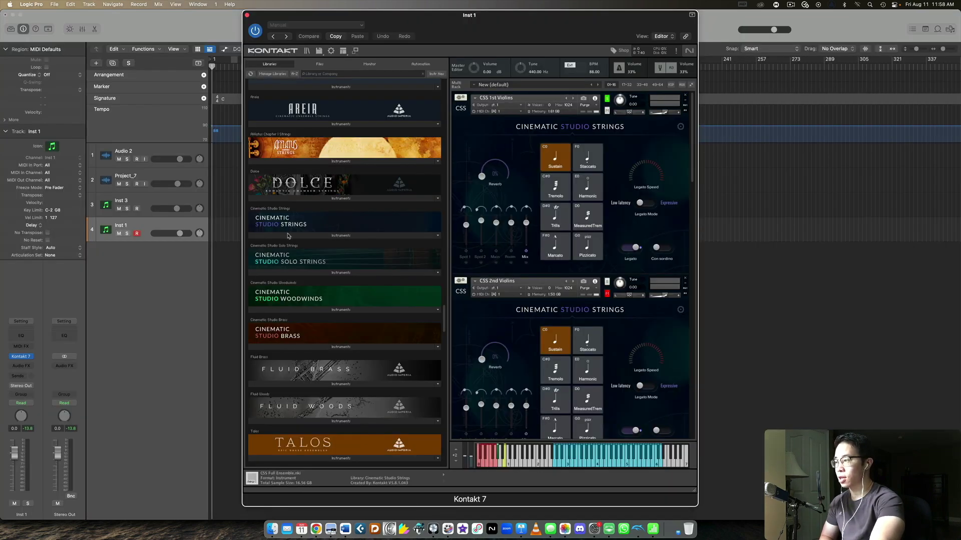
{"action": "left_click", "coordinate": [344, 235]}
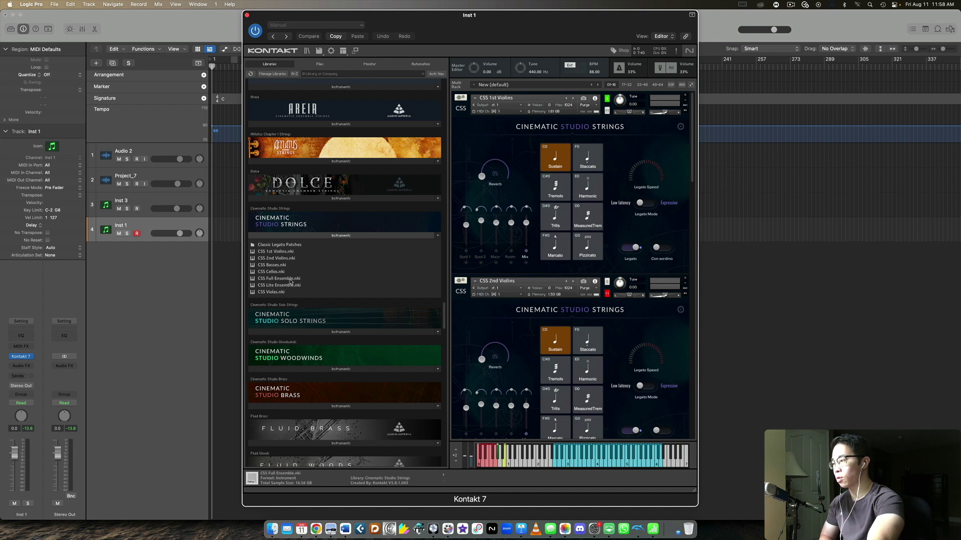
{"action": "left_click", "coordinate": [283, 245]}
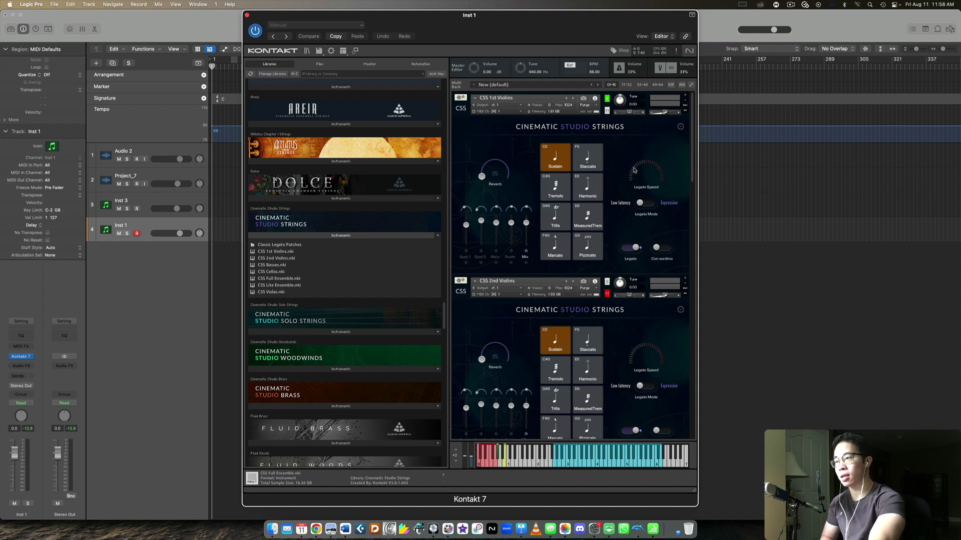
{"action": "left_click_drag", "start_coordinate": [517, 29], "coordinate": [510, 28]}
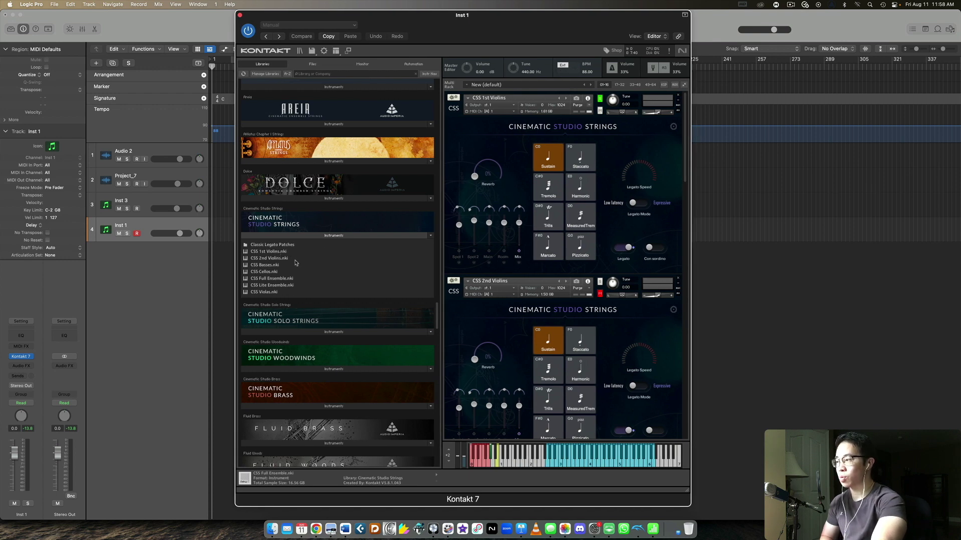
{"action": "scroll", "coordinate": [278, 254], "scroll_direction": "down", "scroll_amount": 2}
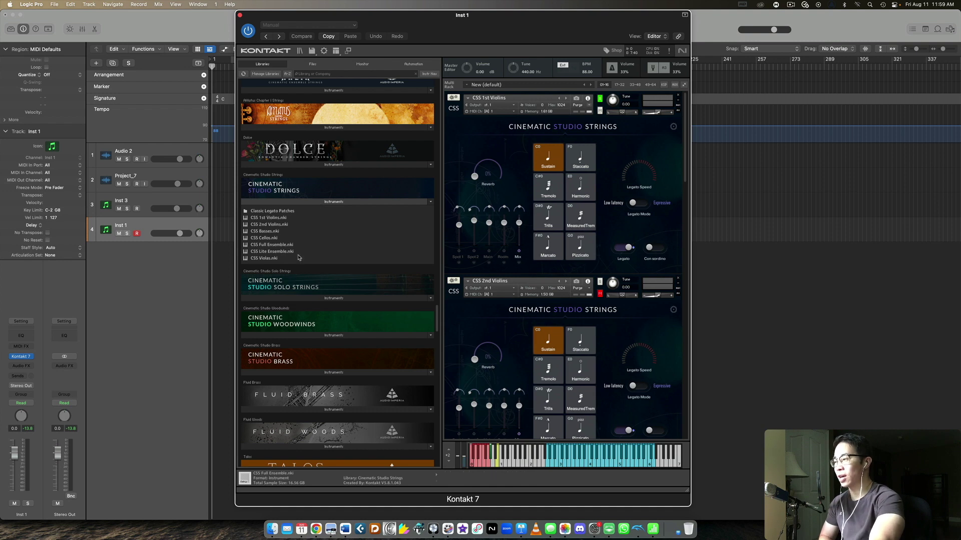
{"action": "left_click", "coordinate": [347, 204]}
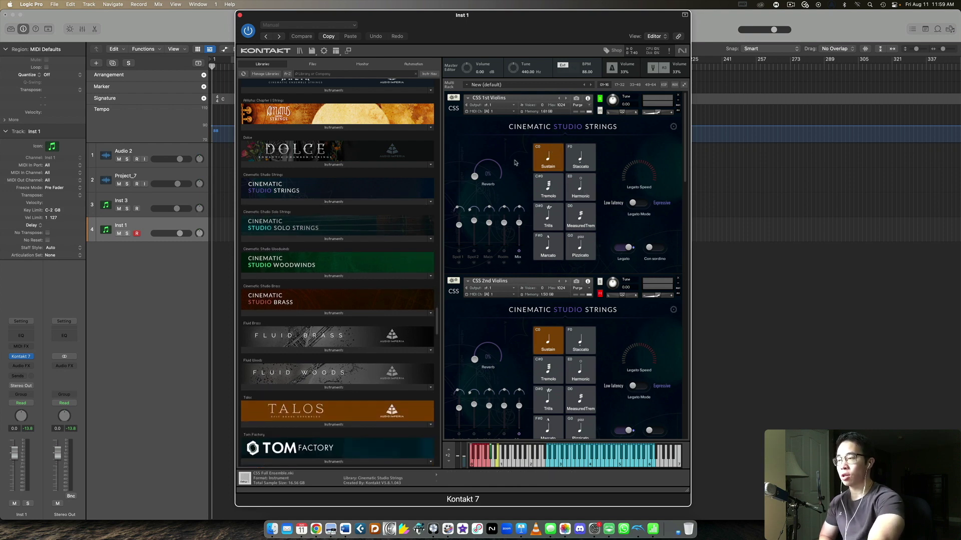
Toggle the legato, con sordino and legato mode switches of the CSS 1st Violins and return each to its initial setting.
{"action": "left_click", "coordinate": [623, 249]}
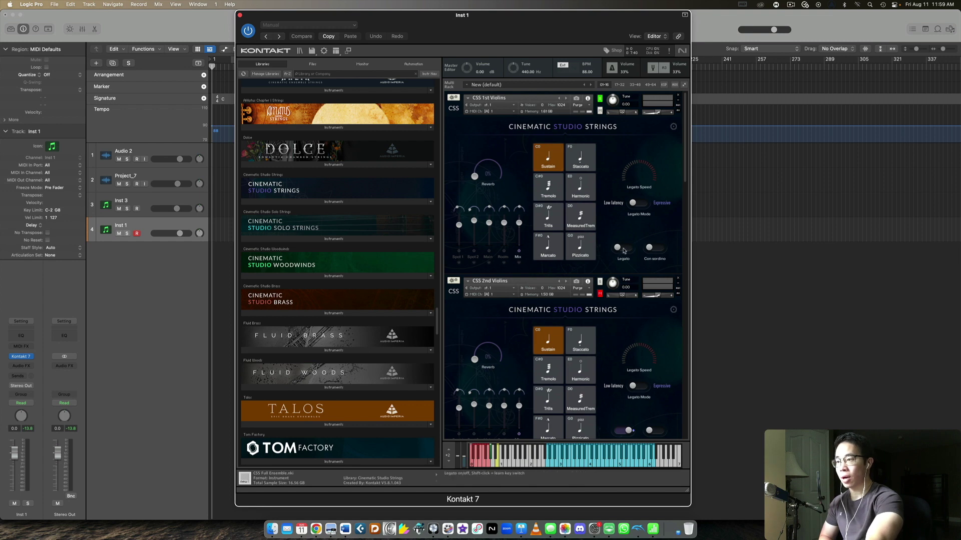
{"action": "left_click", "coordinate": [622, 250]}
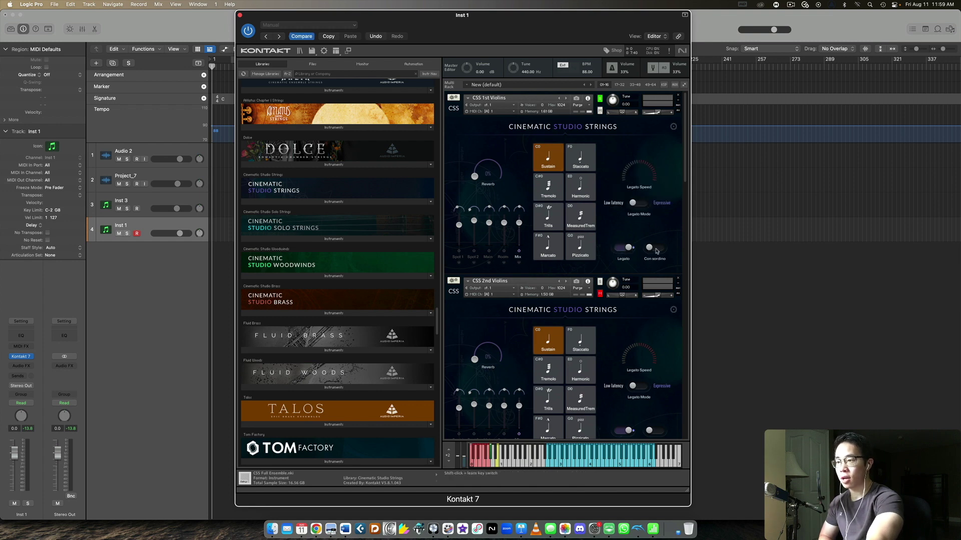
{"action": "left_click", "coordinate": [656, 251]}
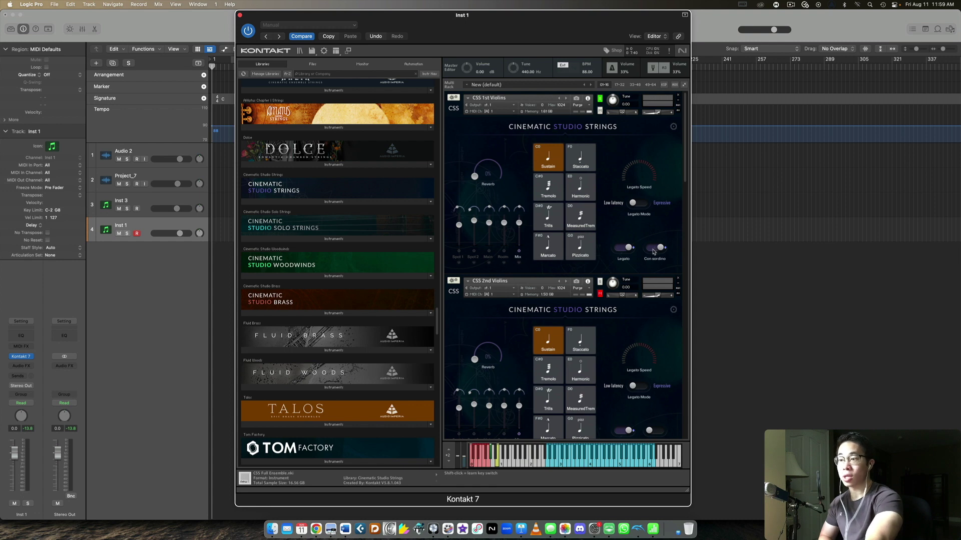
{"action": "left_click", "coordinate": [654, 251]}
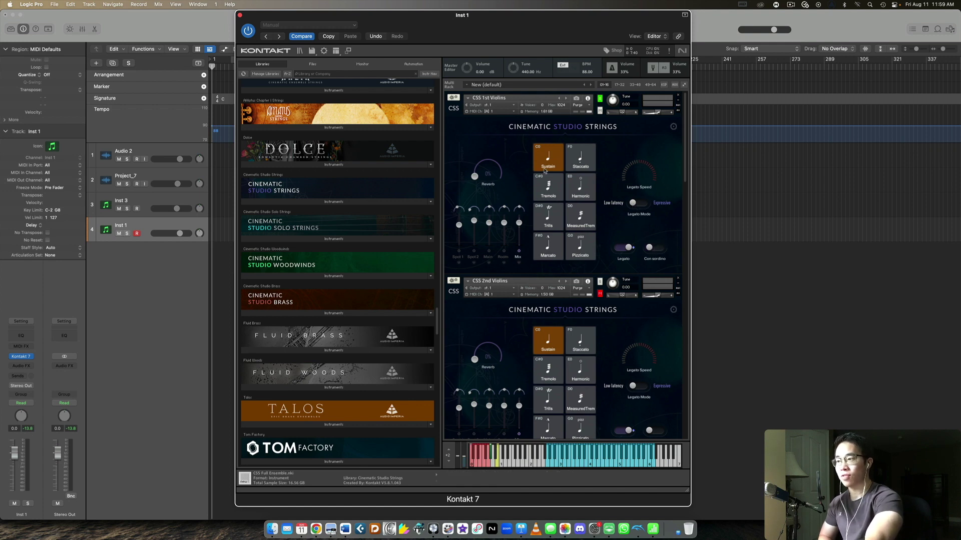
{"action": "left_click", "coordinate": [635, 204]}
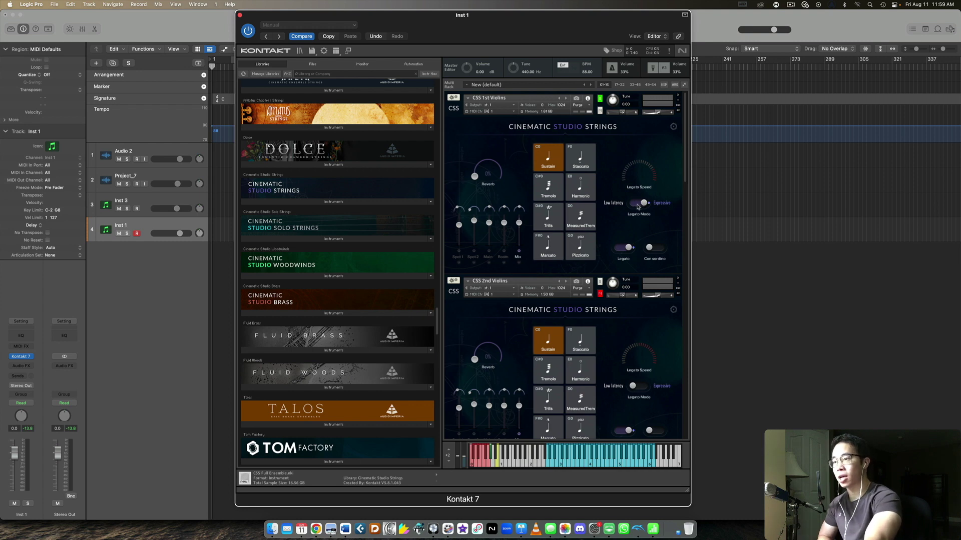
{"action": "left_click", "coordinate": [638, 204]}
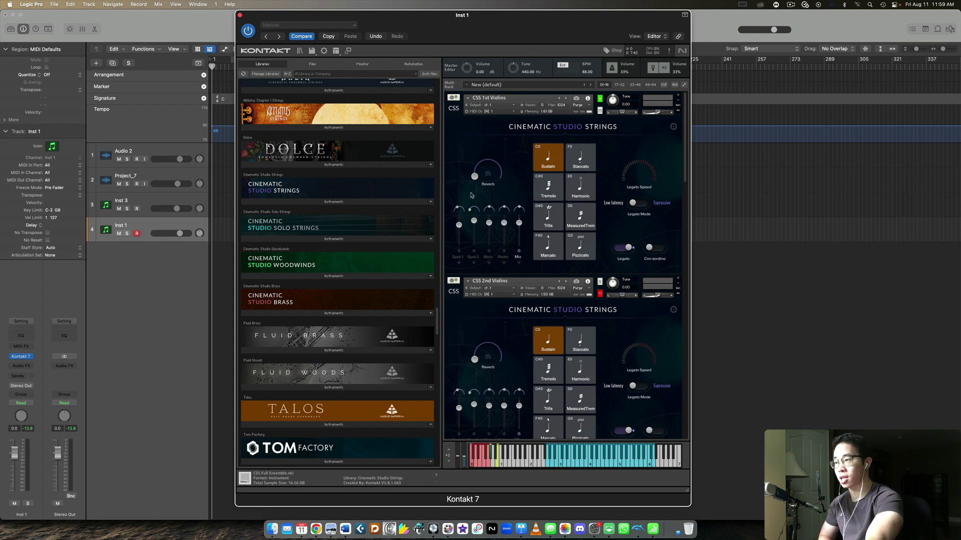
Try the reverb amount and the con sordino emulation on the 1st Violins' Sustain articulation, restoring both settings.
{"action": "mouse_move", "coordinate": [475, 175]}
{"action": "left_mouse_down"}
{"action": "mouse_move", "coordinate": [486, 146]}
{"action": "mouse_move", "coordinate": [486, 172]}
{"action": "left_mouse_up"}
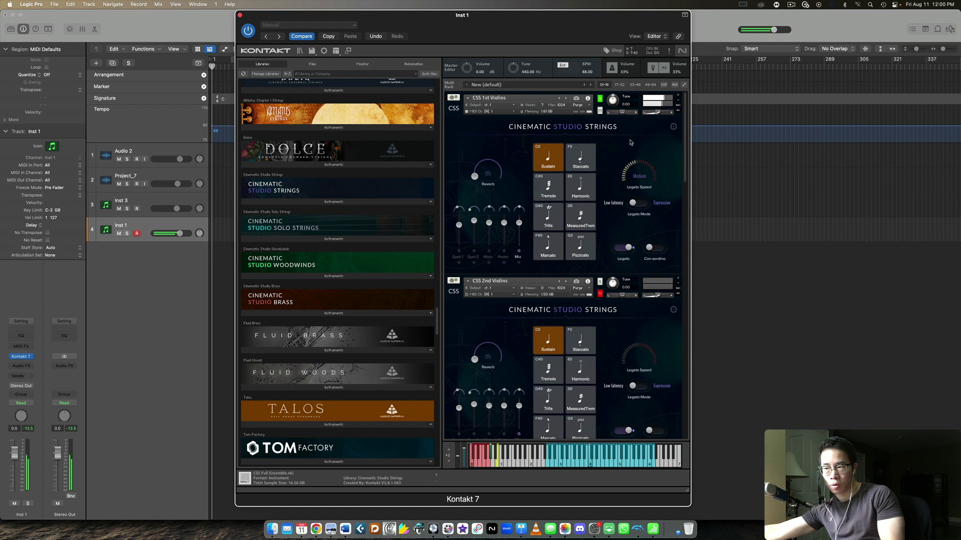
{"action": "left_click", "coordinate": [651, 250]}
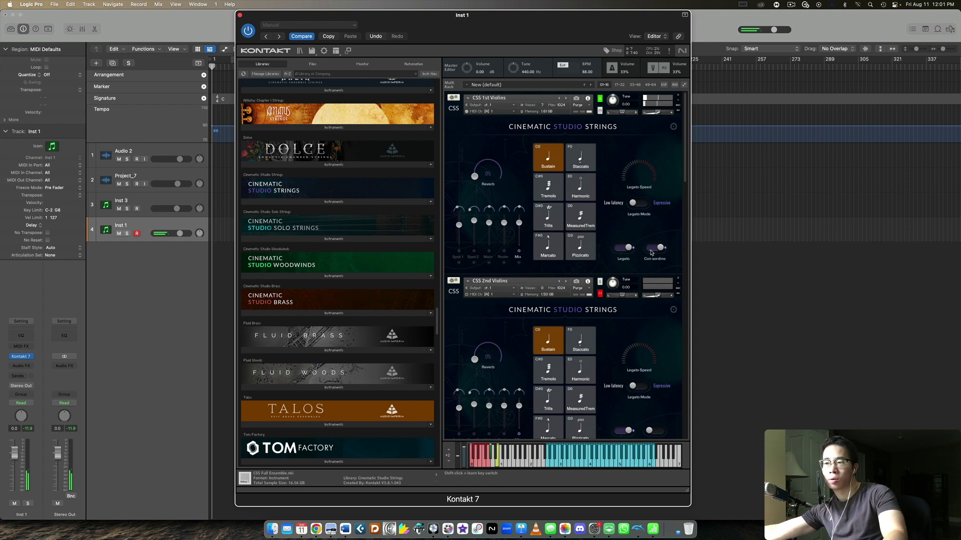
{"action": "left_click", "coordinate": [653, 249]}
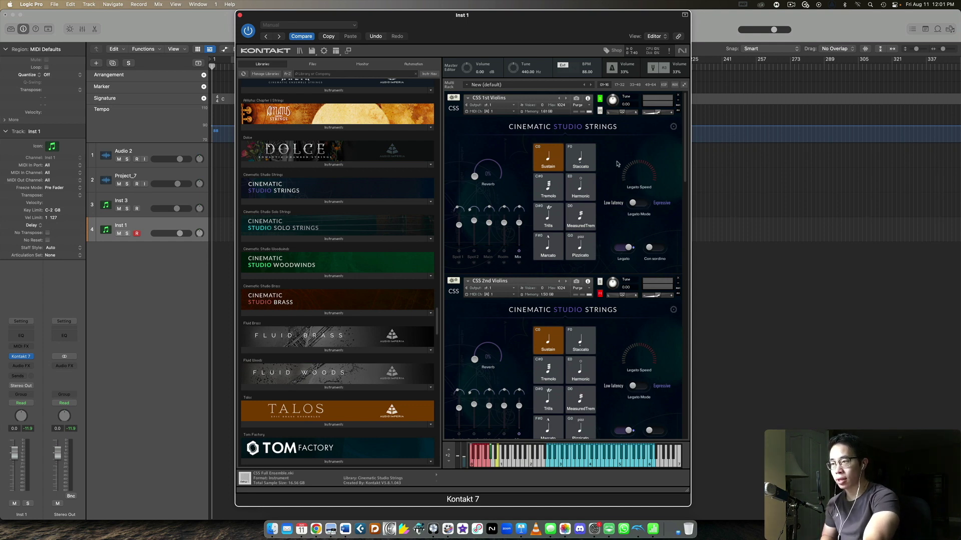
Switch the 1st Violins through the Tremolo, Trills, Harmonic and MeasuredTrem articulations, turning legato off while on Tremolo.
{"action": "left_click", "coordinate": [554, 187]}
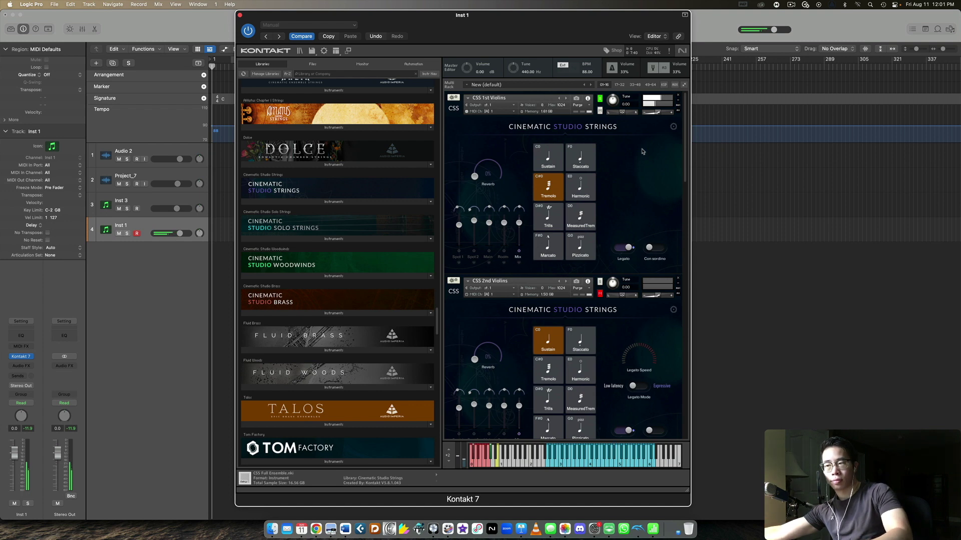
{"action": "left_click", "coordinate": [626, 247]}
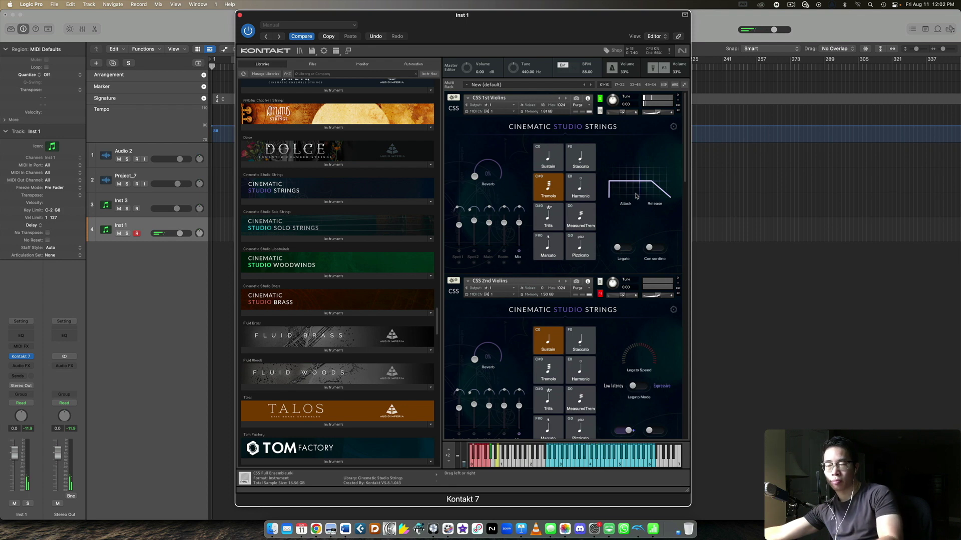
{"action": "left_click", "coordinate": [560, 215]}
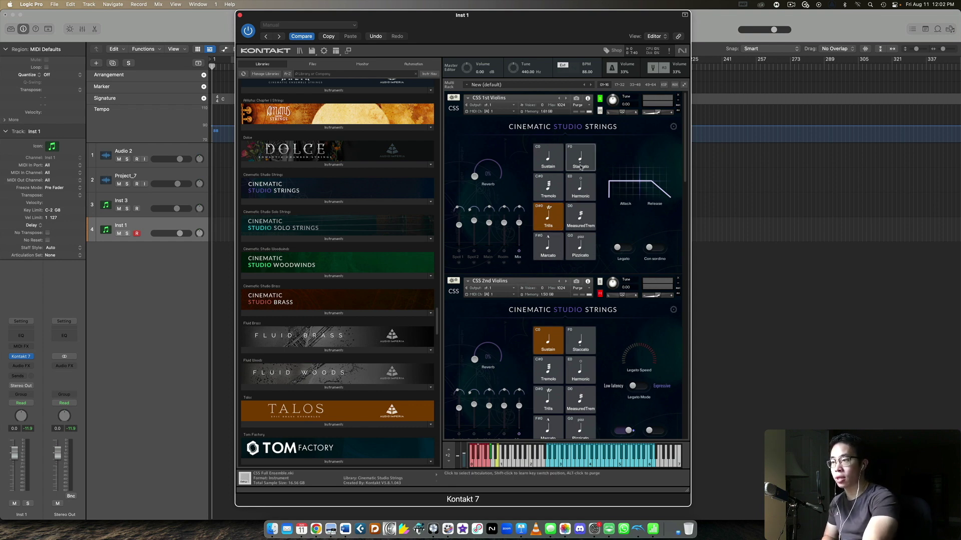
{"action": "left_click", "coordinate": [591, 193]}
{"action": "left_click", "coordinate": [623, 247]}
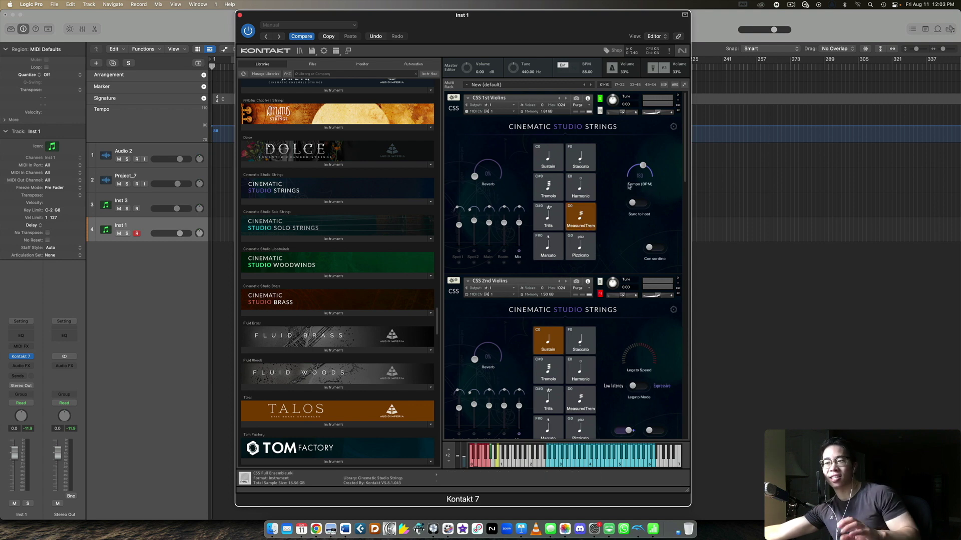
Try Sync to host against the project tempo and con sordino on the 1st Violins' measured tremolo, switching both off again.
{"action": "left_click", "coordinate": [639, 203]}
{"action": "left_click_drag", "start_coordinate": [532, 13], "coordinate": [509, 79]}
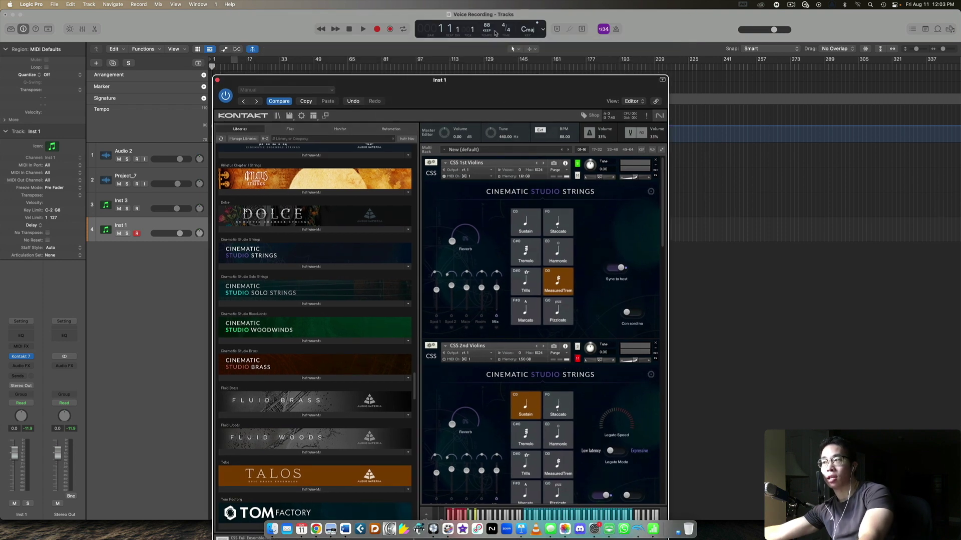
{"action": "left_click_drag", "start_coordinate": [535, 95], "coordinate": [548, 40]}
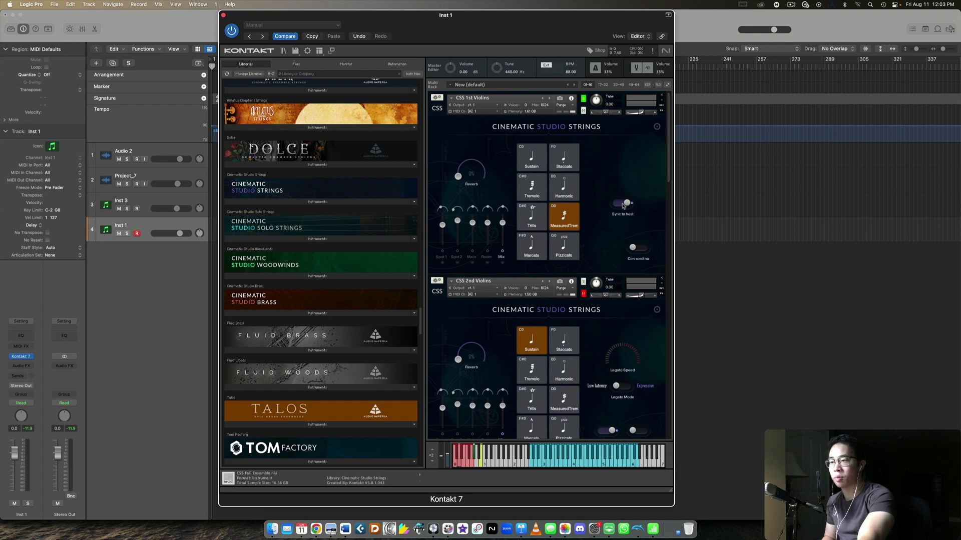
{"action": "left_click", "coordinate": [623, 204]}
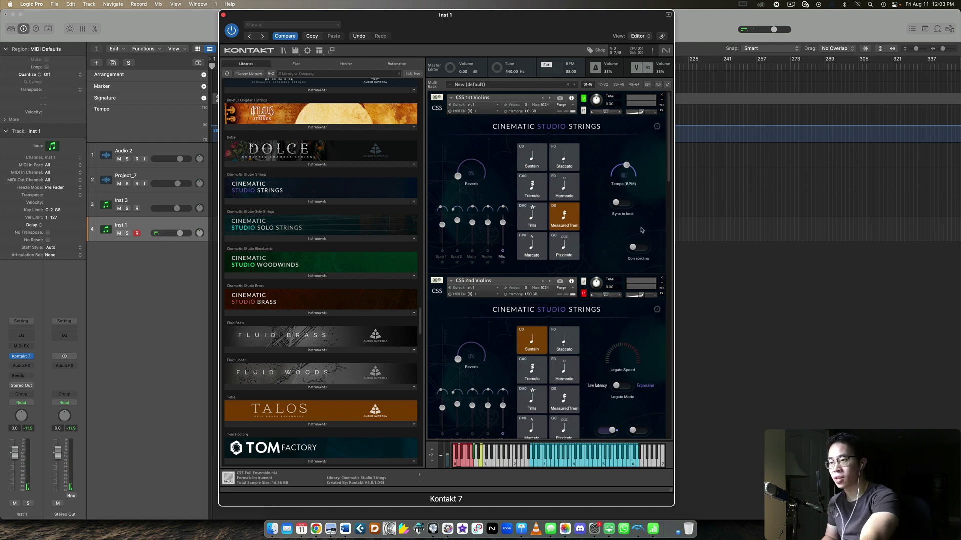
{"action": "left_click", "coordinate": [643, 252]}
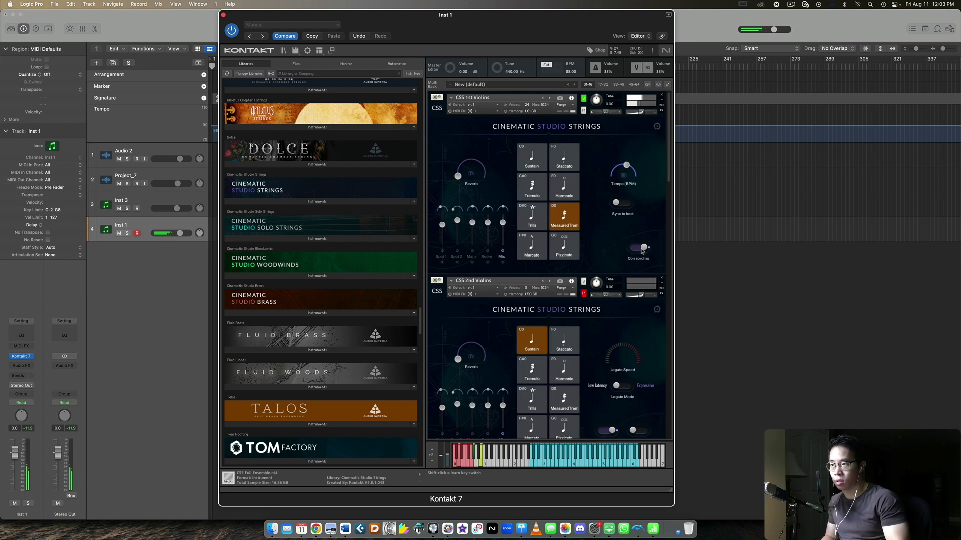
{"action": "left_click", "coordinate": [643, 250]}
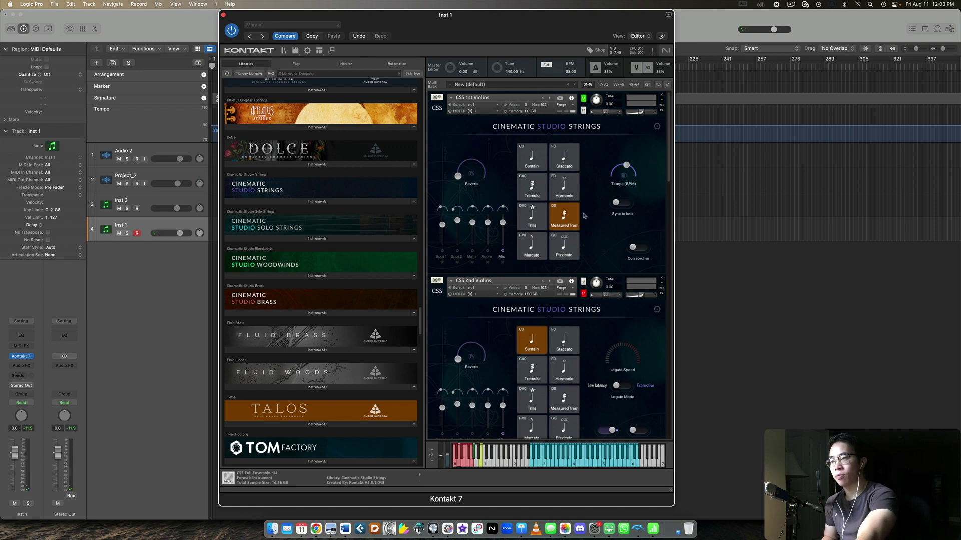
Nudge the tempo of the 1st Violins' measured tremolo, toggling Sync to host on and off for comparison.
{"action": "left_click", "coordinate": [623, 204]}
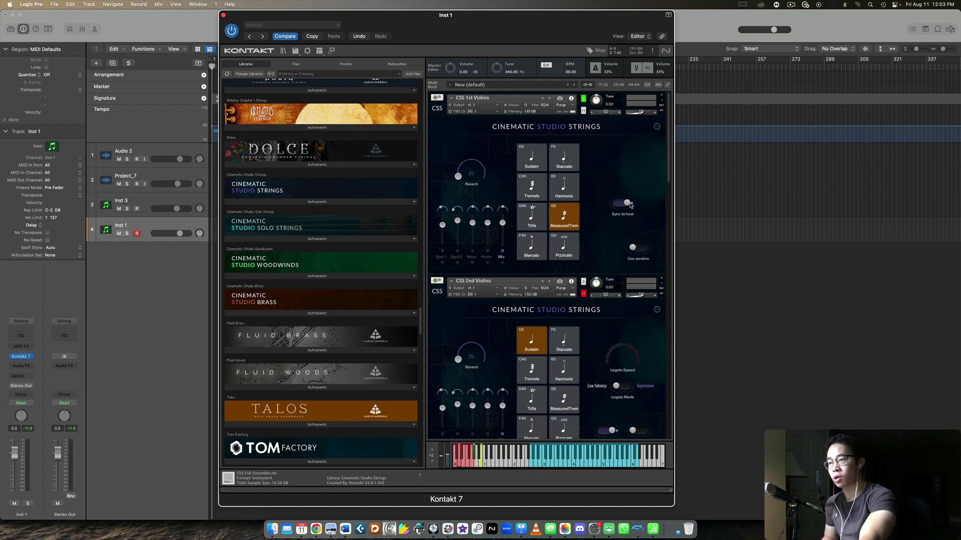
{"action": "left_click", "coordinate": [625, 205]}
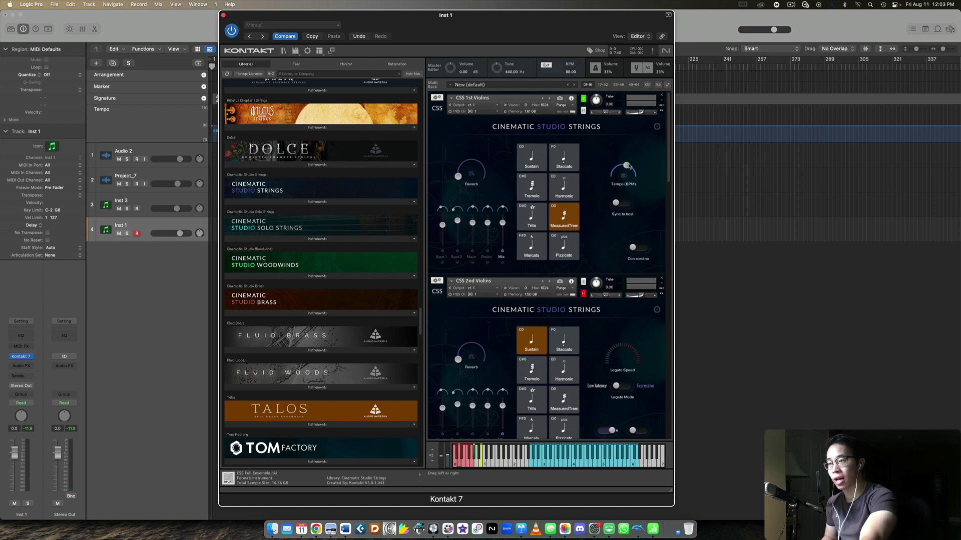
{"action": "left_click_drag", "start_coordinate": [625, 166], "coordinate": [625, 166]}
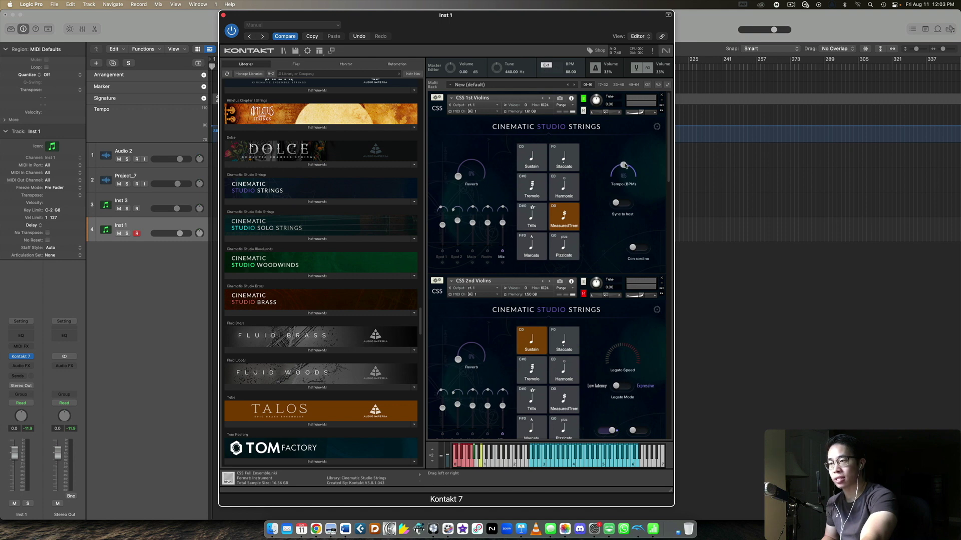
{"action": "left_click", "coordinate": [623, 203]}
{"action": "left_click", "coordinate": [623, 203]}
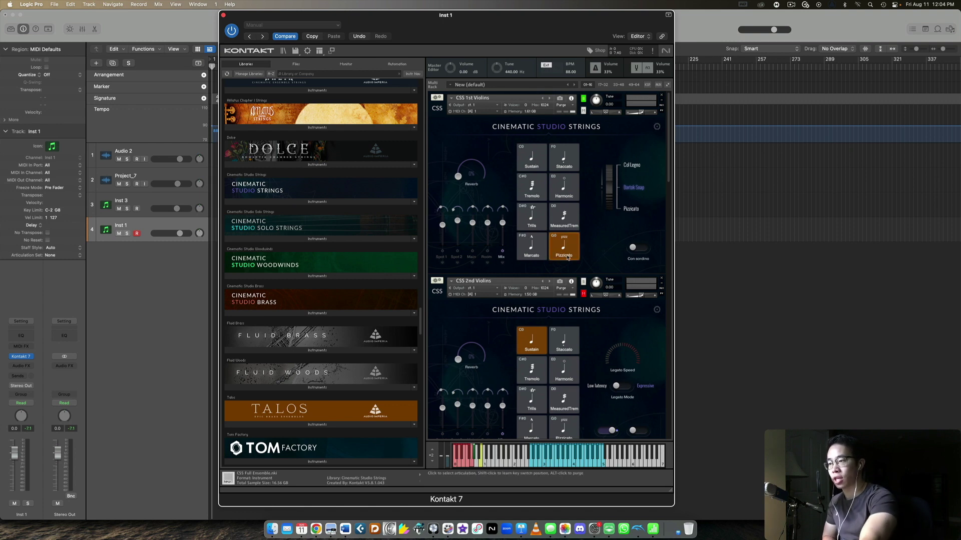
Try the 1st Violins' Staccato variations up to Sfz, select Marcato, and audition its reverb at 100% before restoring it to zero.
{"action": "left_click", "coordinate": [564, 160]}
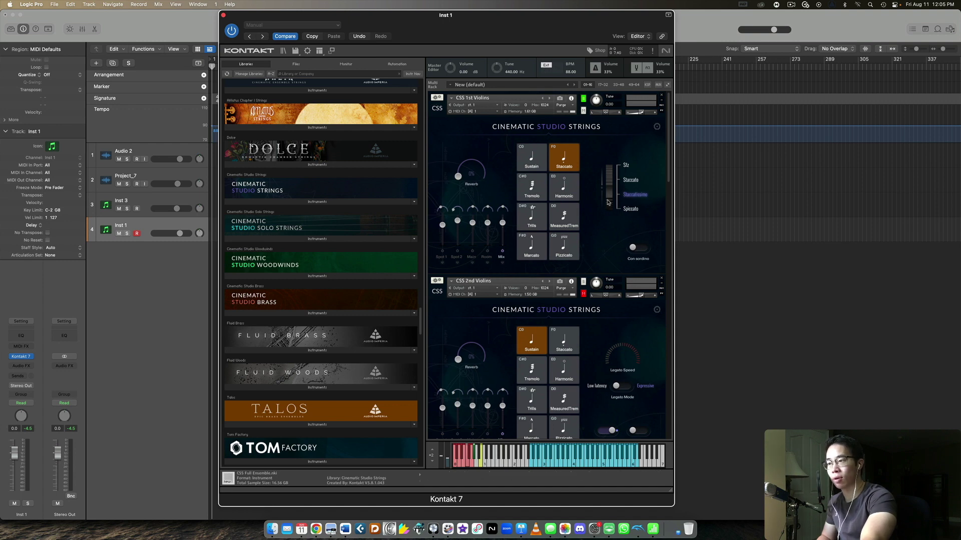
{"action": "left_click_drag", "start_coordinate": [609, 202], "coordinate": [611, 160]}
{"action": "left_click", "coordinate": [531, 248]}
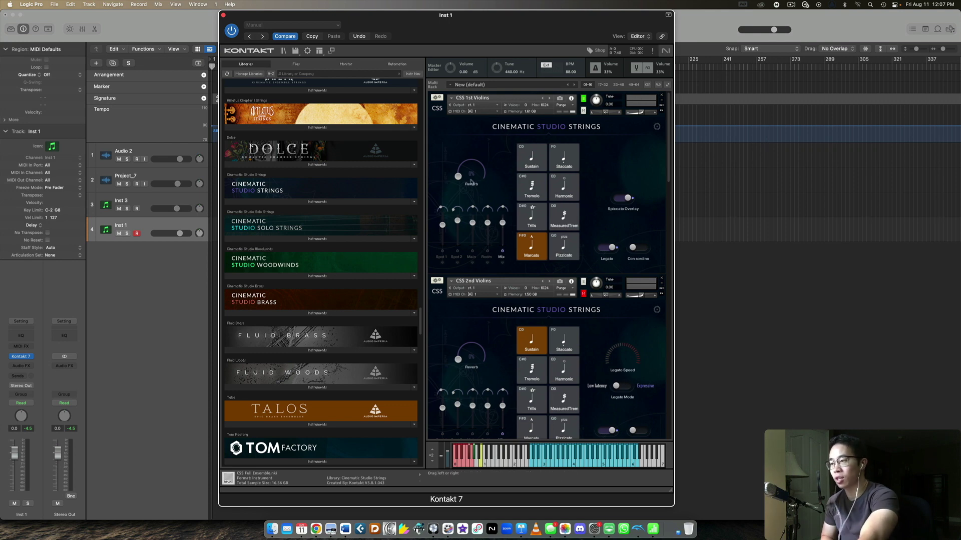
{"action": "left_click_drag", "start_coordinate": [460, 179], "coordinate": [483, 159]}
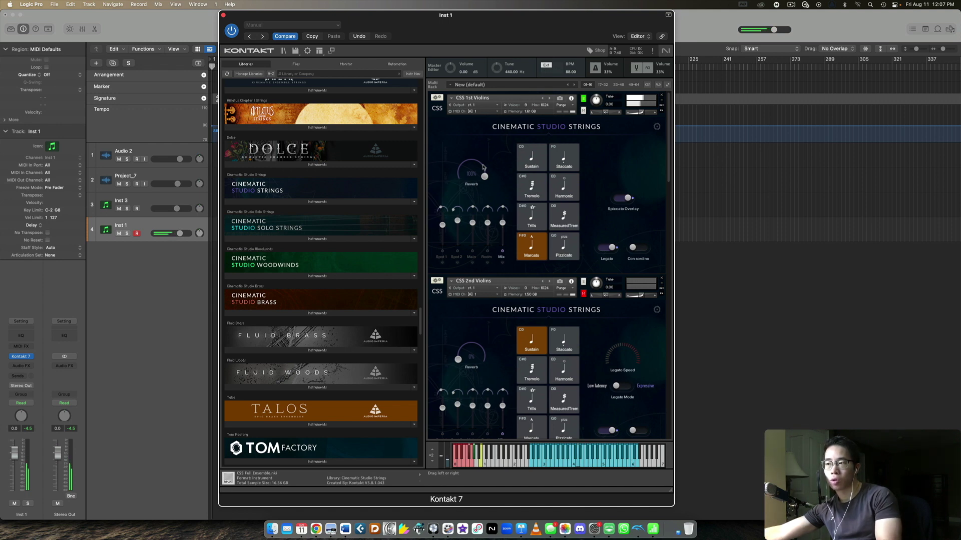
{"action": "left_click_drag", "start_coordinate": [483, 167], "coordinate": [427, 182]}
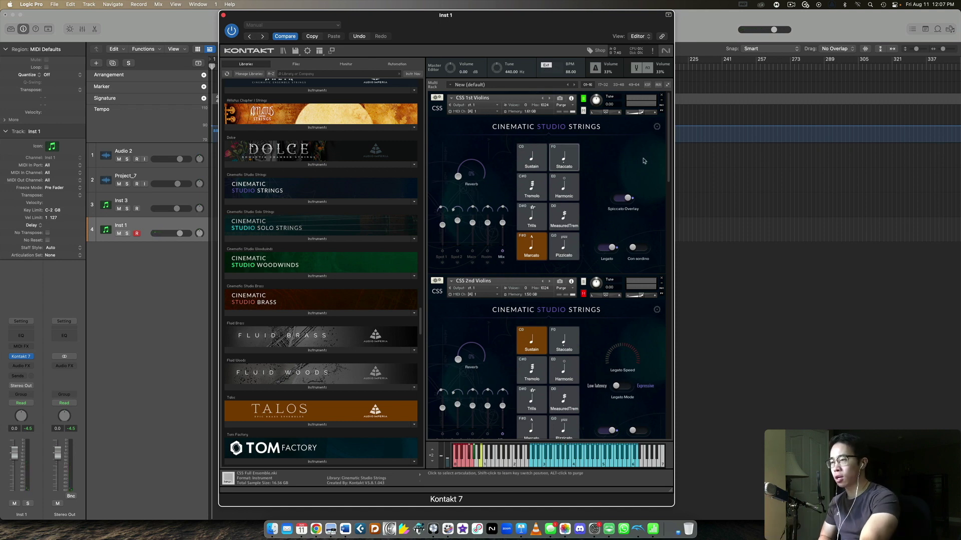
Solo the CSS 2nd Violins on Sustain and set their legato mode to Expressive.
{"action": "scroll", "coordinate": [625, 171], "scroll_direction": "down", "scroll_amount": 3}
{"action": "scroll", "coordinate": [625, 171], "scroll_direction": "up", "scroll_amount": 3}
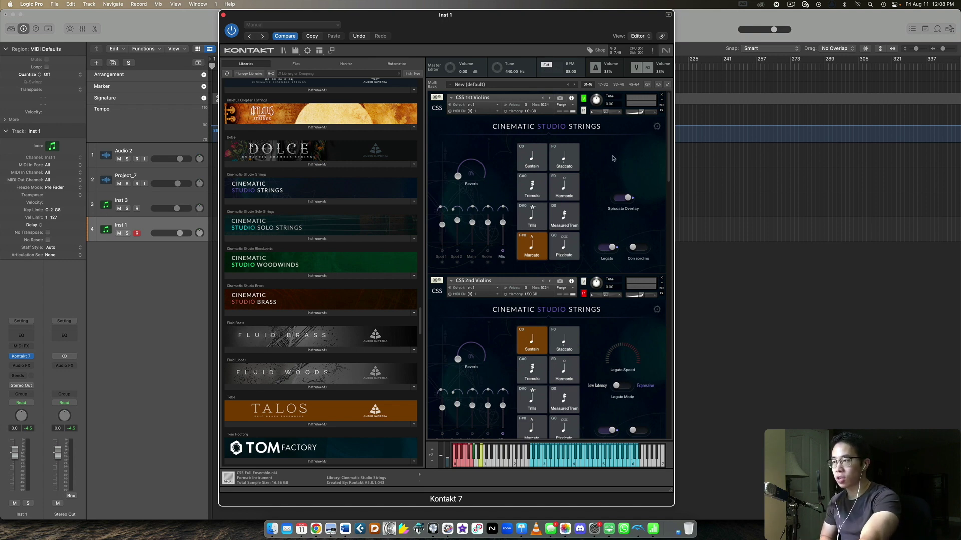
{"action": "scroll", "coordinate": [612, 159], "scroll_direction": "down", "scroll_amount": 3}
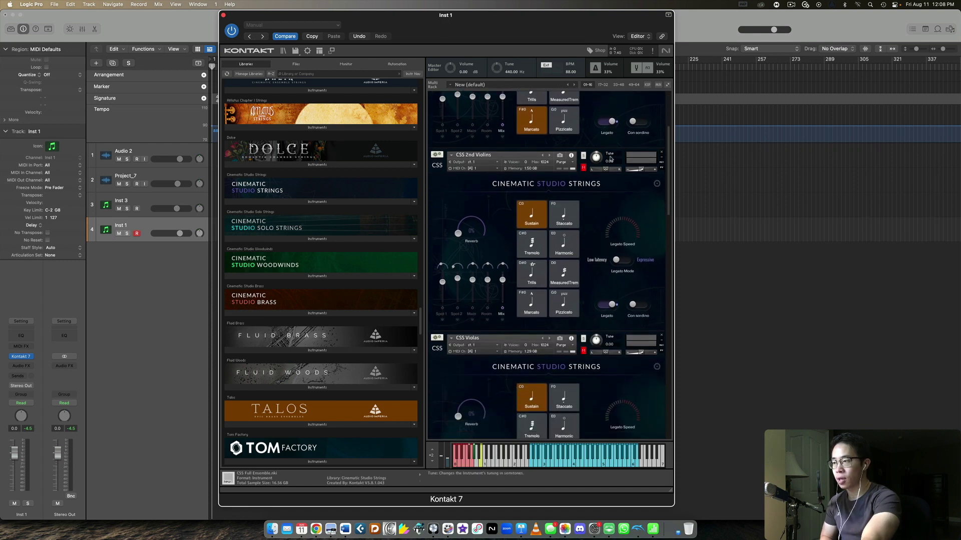
{"action": "scroll", "coordinate": [595, 200], "scroll_direction": "down", "scroll_amount": 6}
{"action": "scroll", "coordinate": [595, 199], "scroll_direction": "down", "scroll_amount": 3}
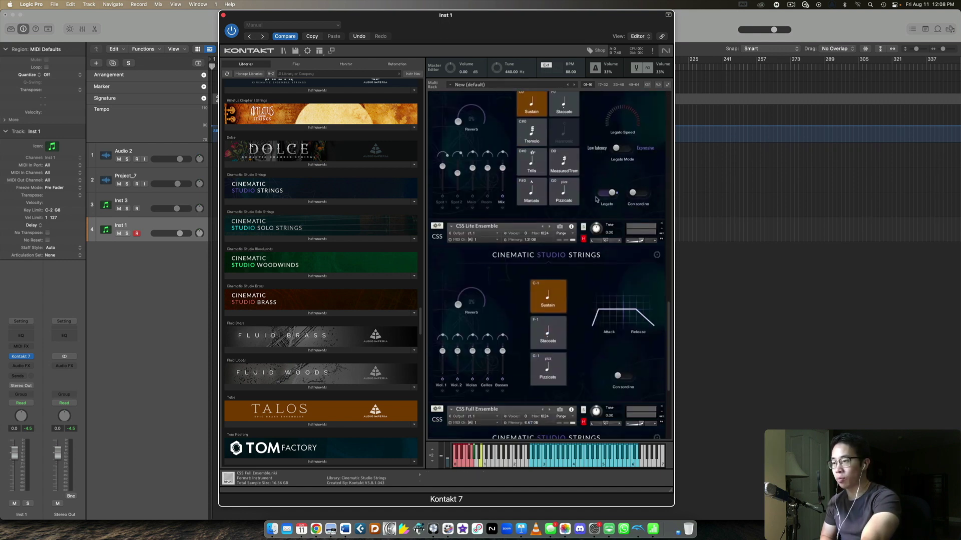
{"action": "scroll", "coordinate": [595, 199], "scroll_direction": "up", "scroll_amount": 8}
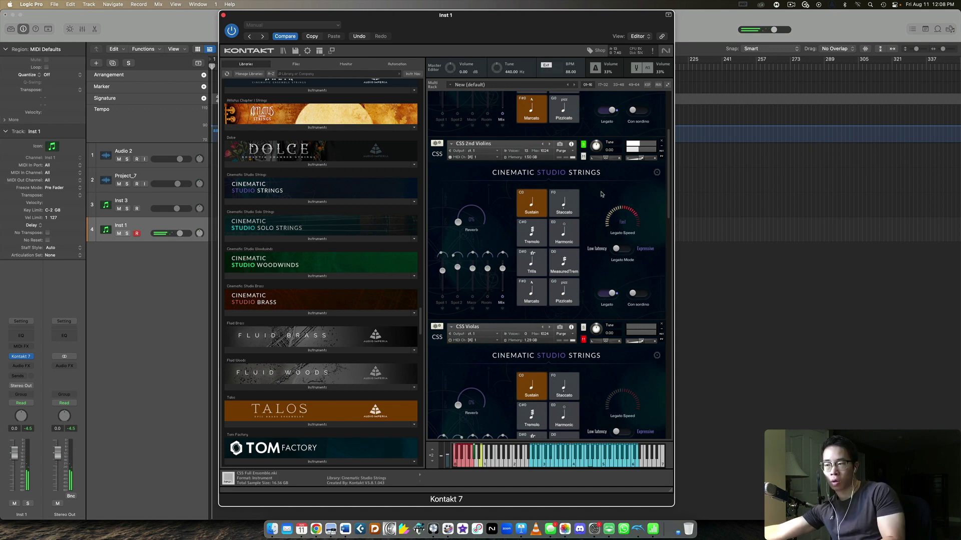
{"action": "left_click", "coordinate": [626, 250]}
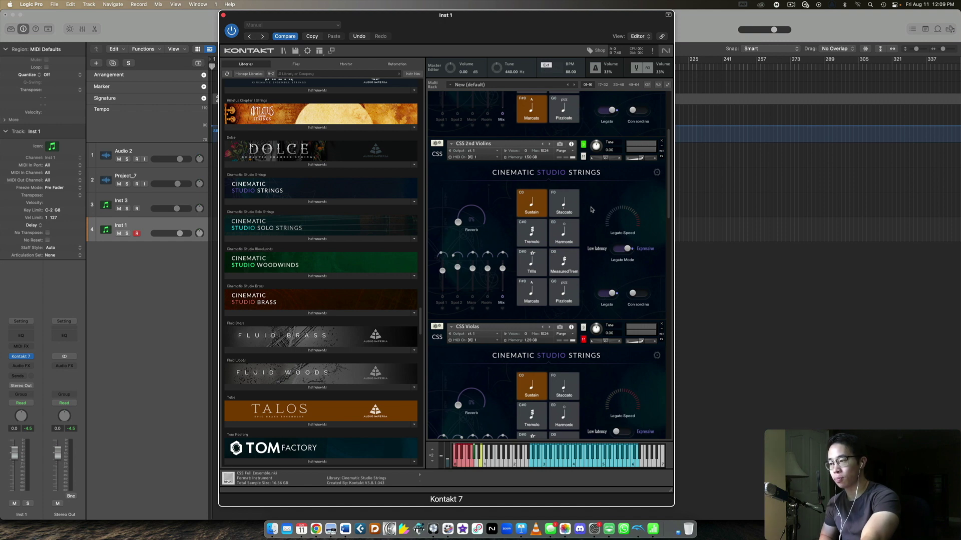
Solo the CSS Violas, audition their Sustain and switch them to the Staccato articulation.
{"action": "scroll", "coordinate": [598, 194], "scroll_direction": "down", "scroll_amount": 5}
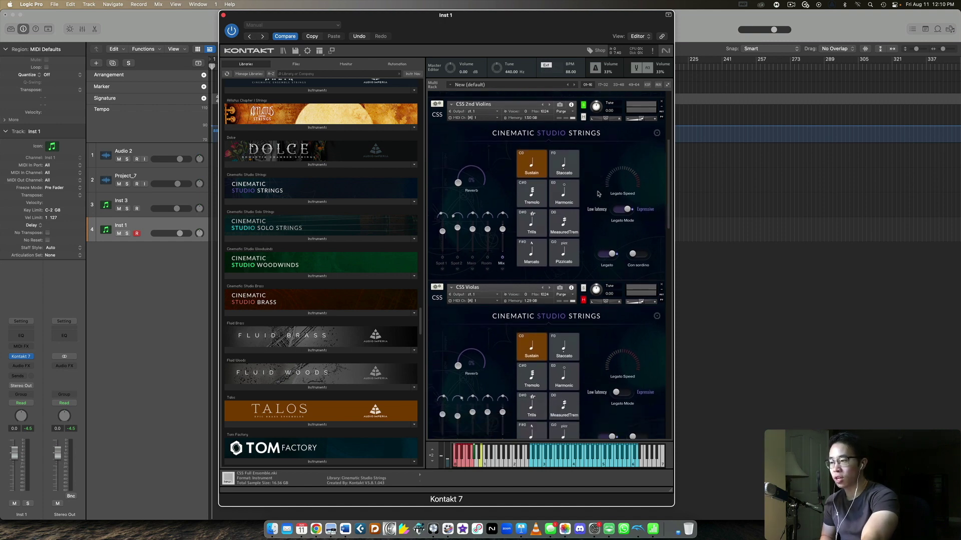
{"action": "left_click", "coordinate": [584, 216]}
{"action": "scroll", "coordinate": [585, 210], "scroll_direction": "down", "scroll_amount": 3}
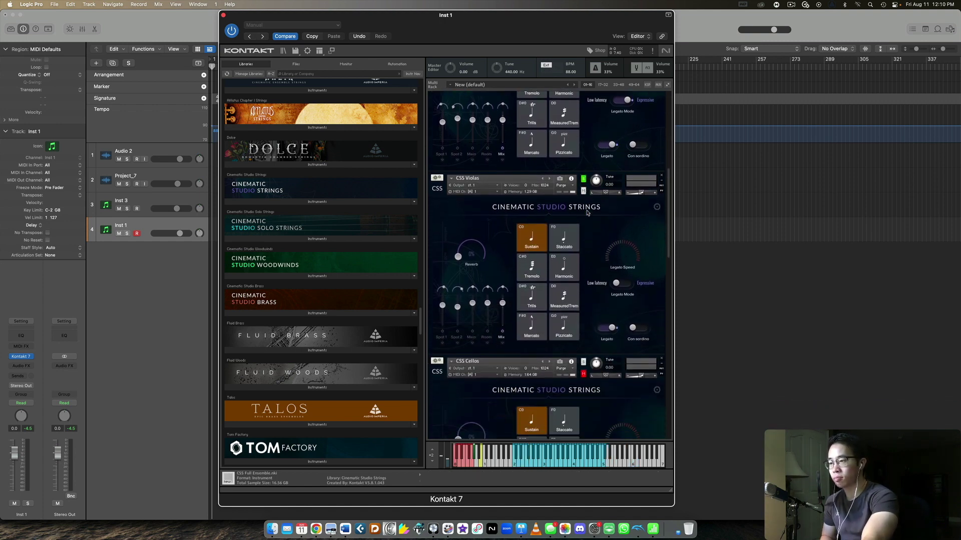
{"action": "scroll", "coordinate": [594, 177], "scroll_direction": "down", "scroll_amount": 2}
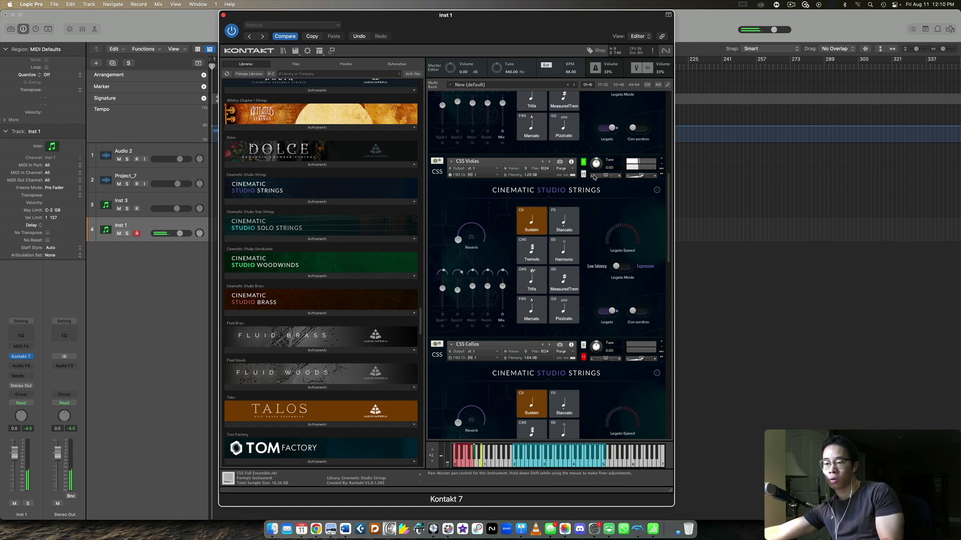
{"action": "left_click", "coordinate": [564, 220]}
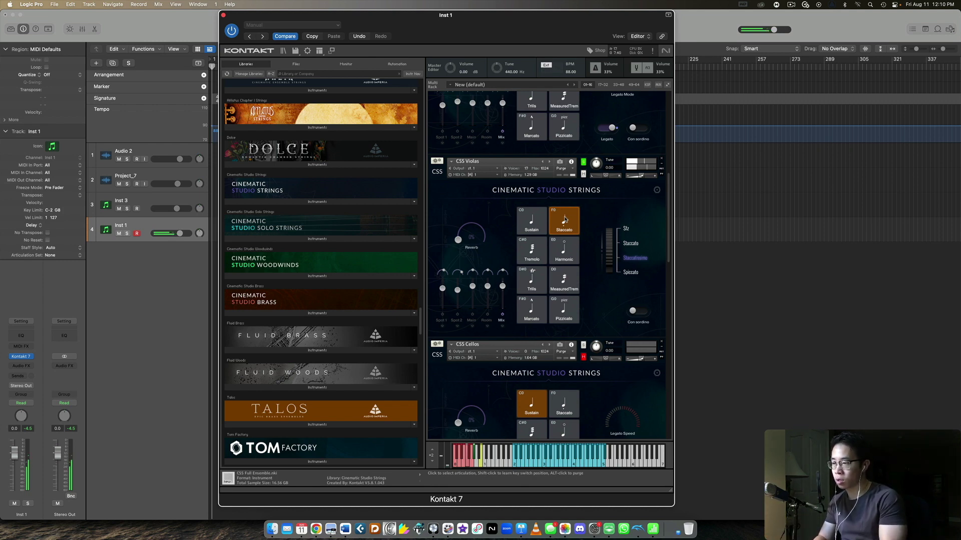
Try the Violas' Spot 1, Spot 2, Main and Room microphones on Staccato in place of the Mix, restoring the Mix.
{"action": "left_click", "coordinate": [442, 319]}
{"action": "left_click", "coordinate": [456, 320]}
{"action": "left_click", "coordinate": [472, 319]}
{"action": "left_click", "coordinate": [484, 320]}
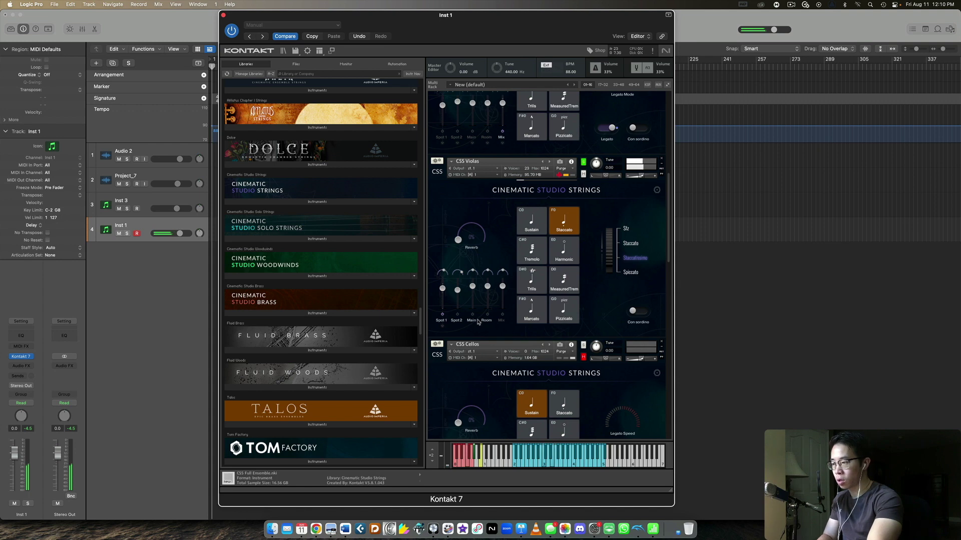
{"action": "left_click", "coordinate": [457, 320]}
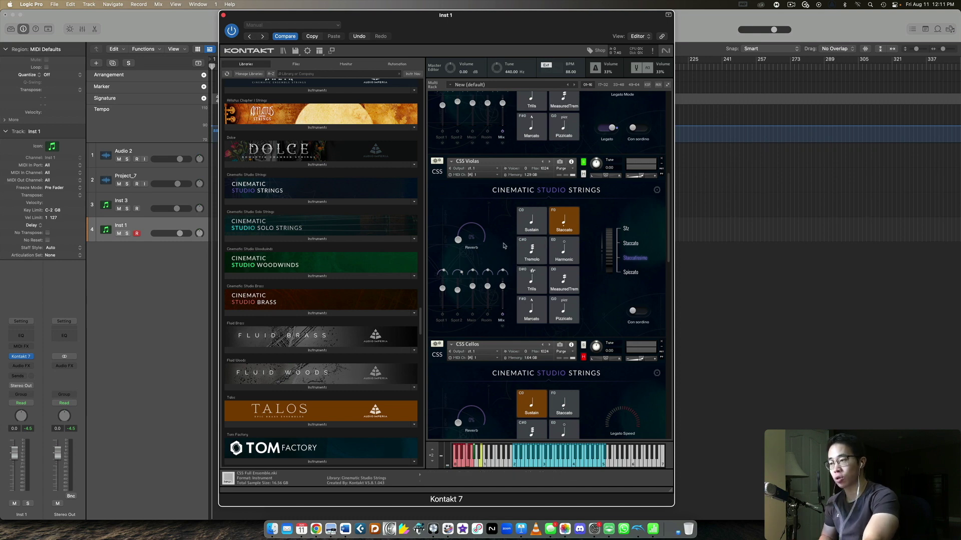
Solo the CSS Cellos and audition their Sustain, Marcato and Pizzicato articulations, leaving Pizzicato selected.
{"action": "scroll", "coordinate": [503, 246], "scroll_direction": "down", "scroll_amount": 5}
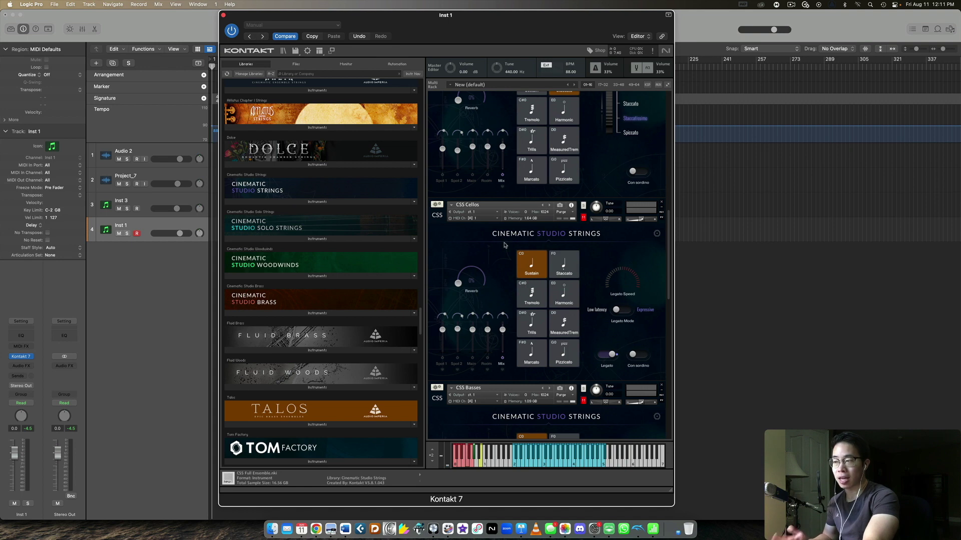
{"action": "scroll", "coordinate": [501, 240], "scroll_direction": "down", "scroll_amount": 1}
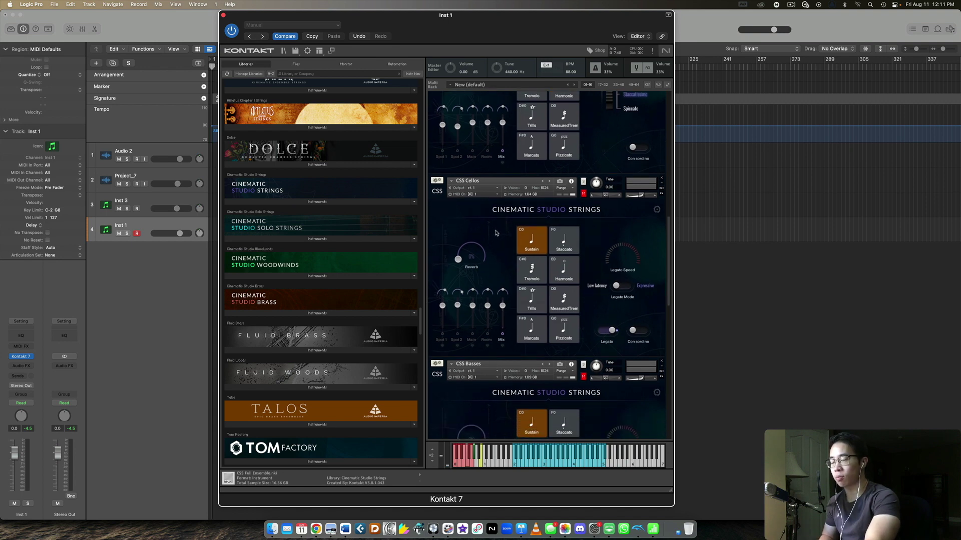
{"action": "scroll", "coordinate": [495, 232], "scroll_direction": "down", "scroll_amount": 1}
{"action": "left_click", "coordinate": [583, 159]}
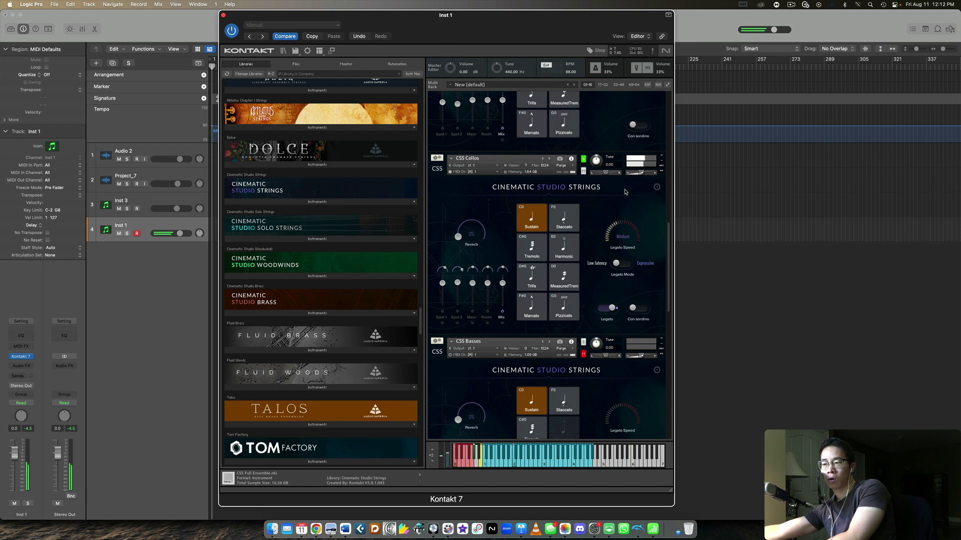
{"action": "left_click", "coordinate": [532, 307]}
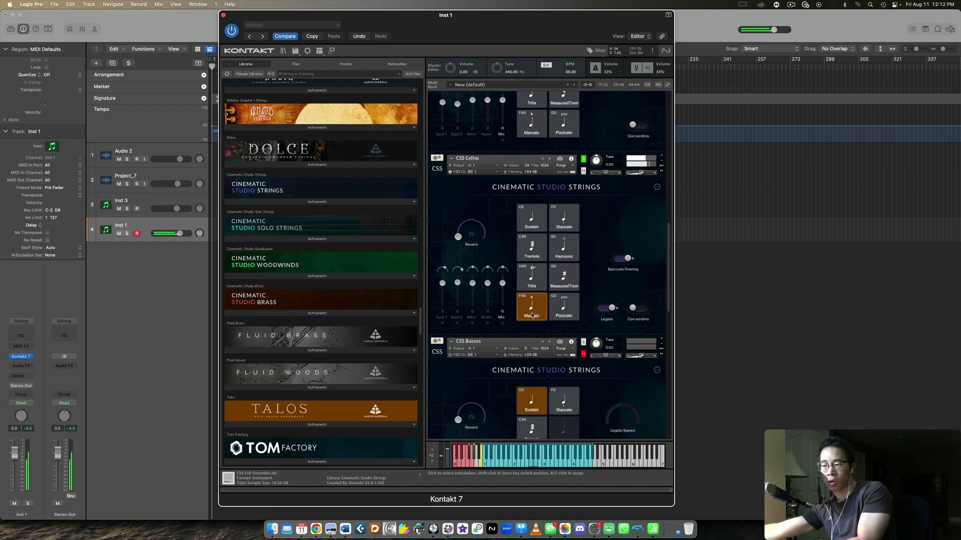
{"action": "left_click", "coordinate": [563, 309]}
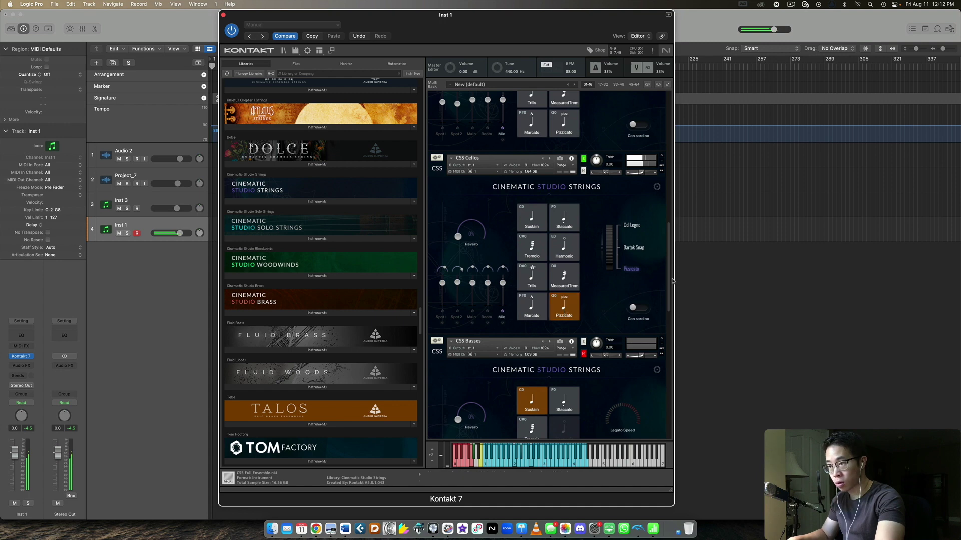
Solo the CSS Basses and play them through MeasuredTrem and Pizzicato, leaving Pizzicato selected.
{"action": "scroll", "coordinate": [601, 256], "scroll_direction": "down", "scroll_amount": 4}
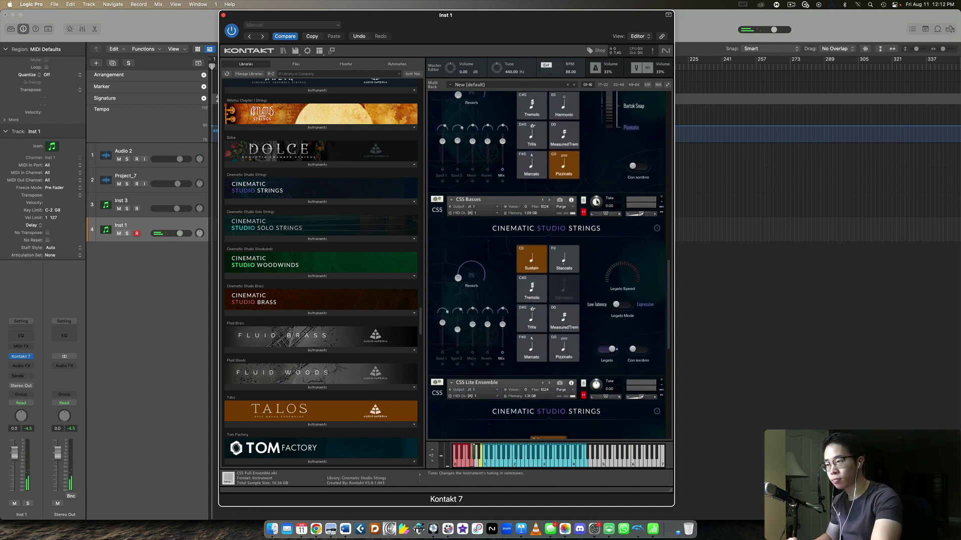
{"action": "left_click", "coordinate": [584, 201]}
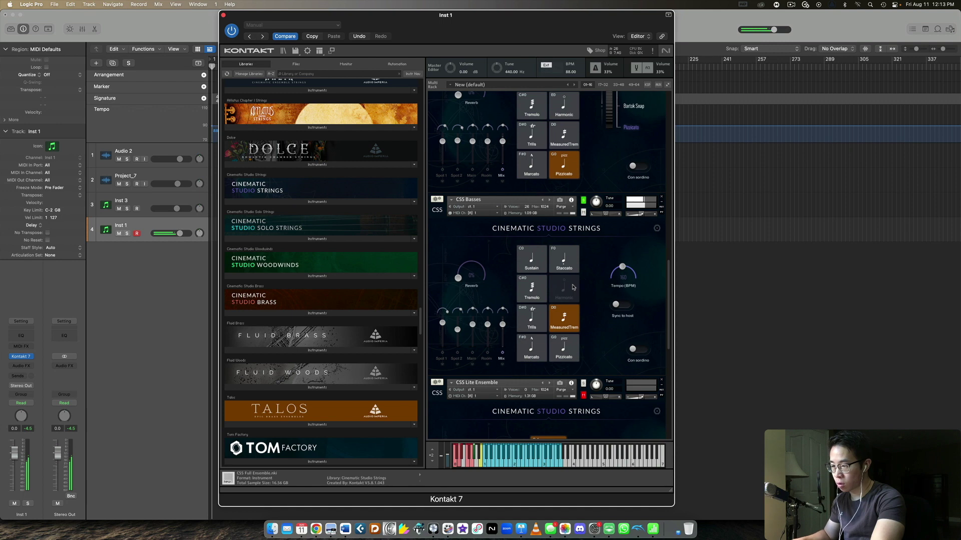
{"action": "left_click", "coordinate": [576, 342]}
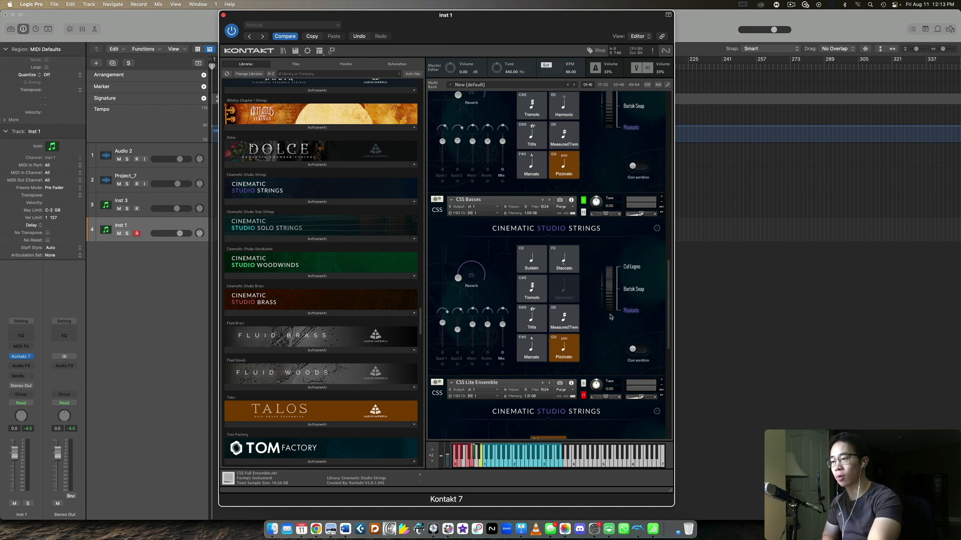
Solo the CSS Lite Ensemble, audition its Sustain and switch it to the Staccato articulation.
{"action": "scroll", "coordinate": [612, 316], "scroll_direction": "up", "scroll_amount": 15}
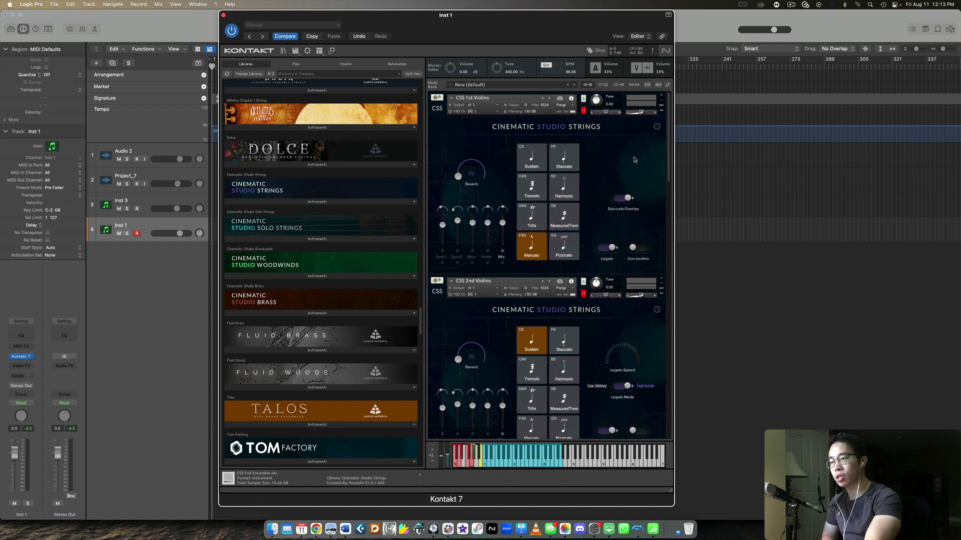
{"action": "scroll", "coordinate": [634, 159], "scroll_direction": "down", "scroll_amount": 2}
{"action": "scroll", "coordinate": [634, 159], "scroll_direction": "up", "scroll_amount": 2}
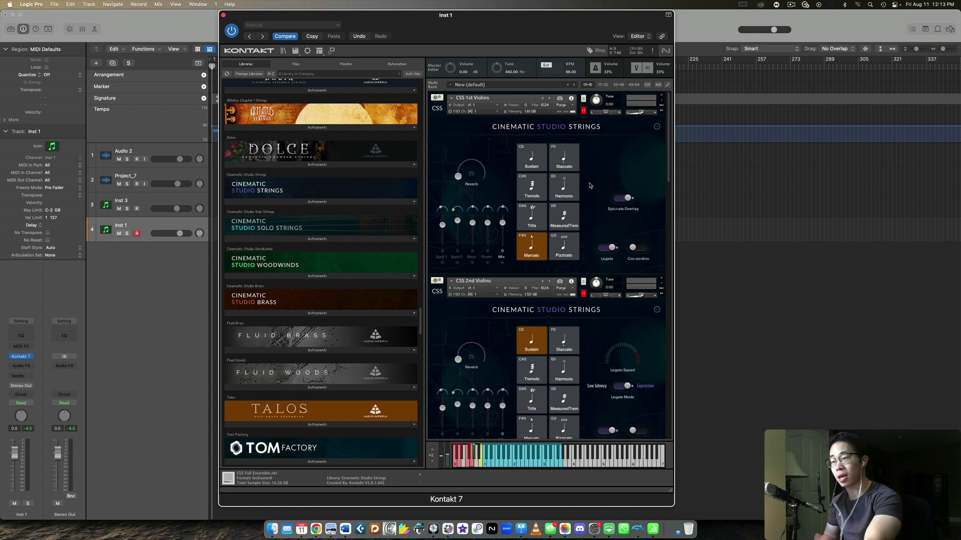
{"action": "scroll", "coordinate": [590, 186], "scroll_direction": "down", "scroll_amount": 4}
{"action": "scroll", "coordinate": [591, 186], "scroll_direction": "down", "scroll_amount": 8}
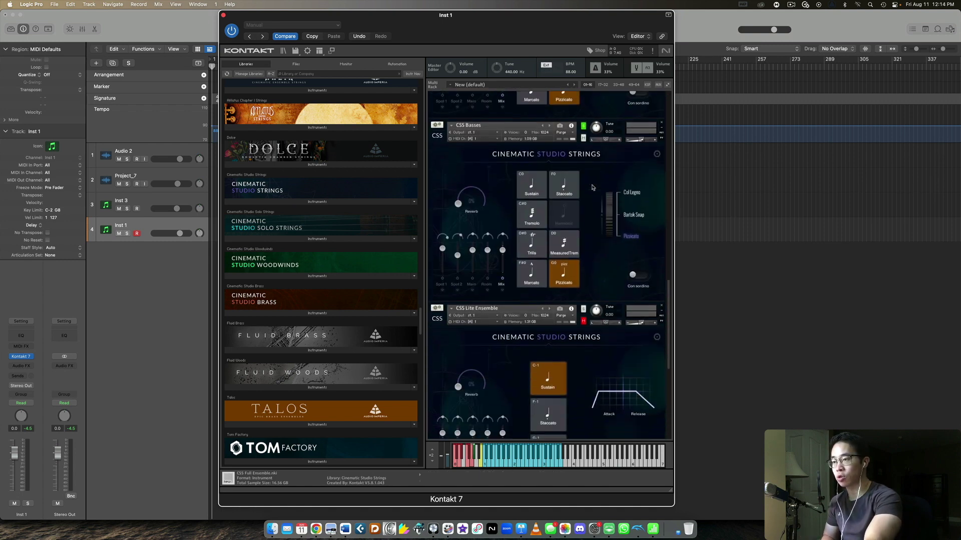
{"action": "scroll", "coordinate": [592, 187], "scroll_direction": "down", "scroll_amount": 3}
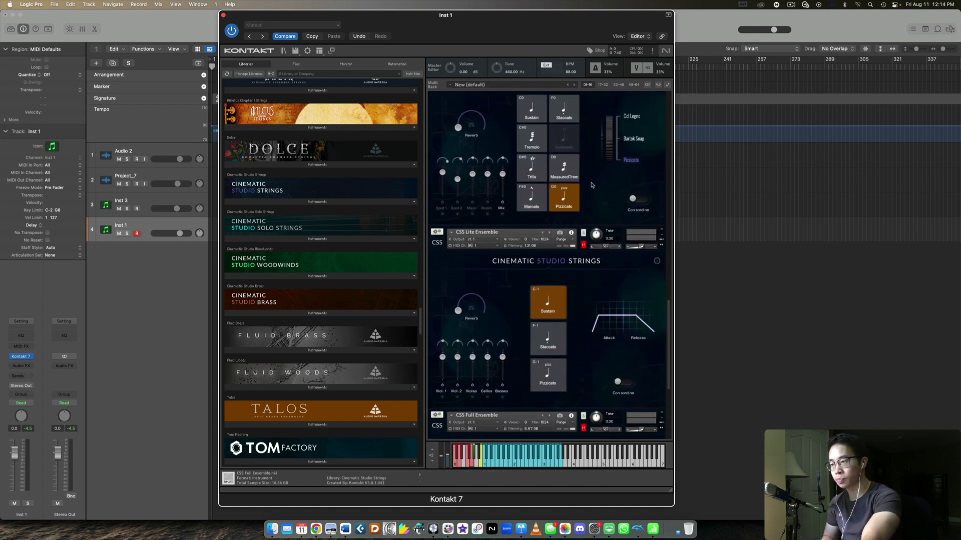
{"action": "scroll", "coordinate": [599, 181], "scroll_direction": "up", "scroll_amount": 3}
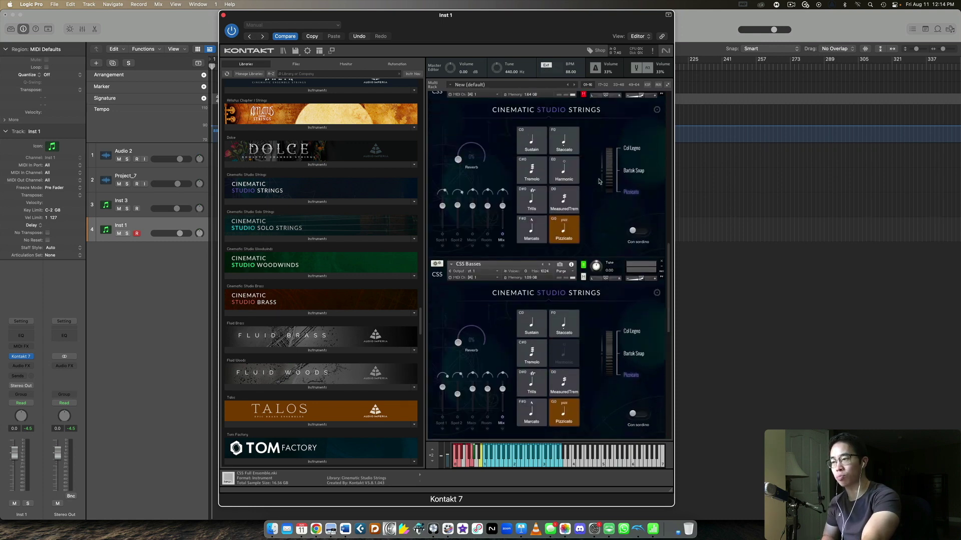
{"action": "scroll", "coordinate": [600, 182], "scroll_direction": "down", "scroll_amount": 8}
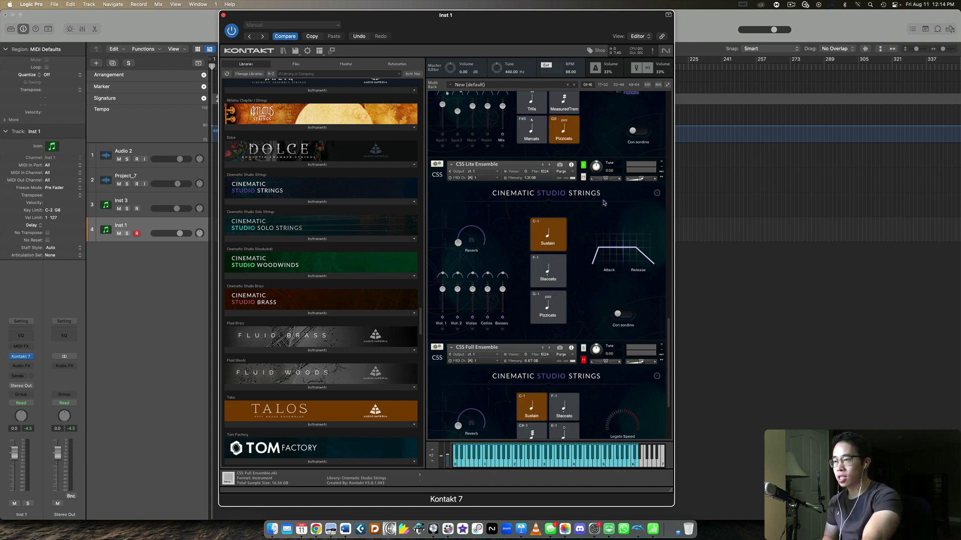
{"action": "scroll", "coordinate": [604, 202], "scroll_direction": "down", "scroll_amount": 3}
{"action": "scroll", "coordinate": [604, 202], "scroll_direction": "up", "scroll_amount": 2}
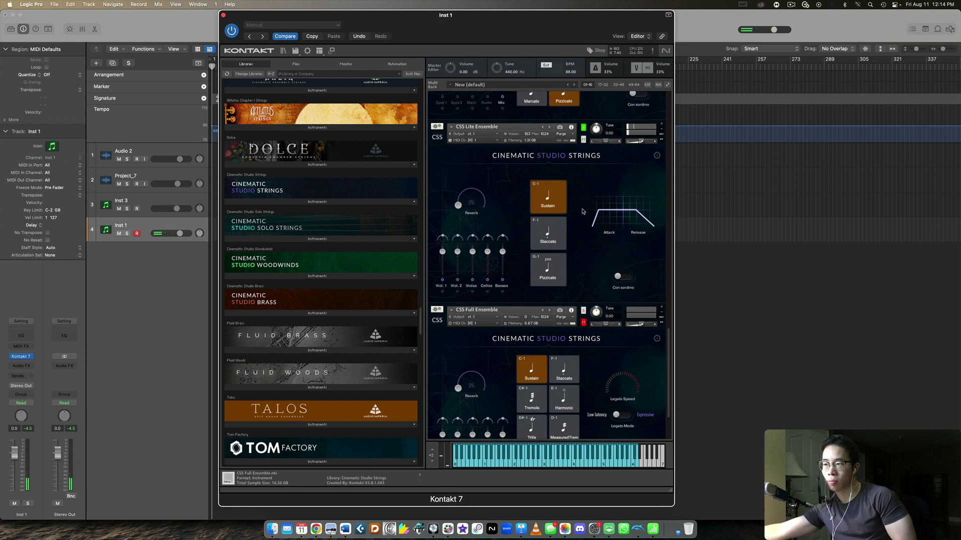
{"action": "left_click", "coordinate": [551, 233]}
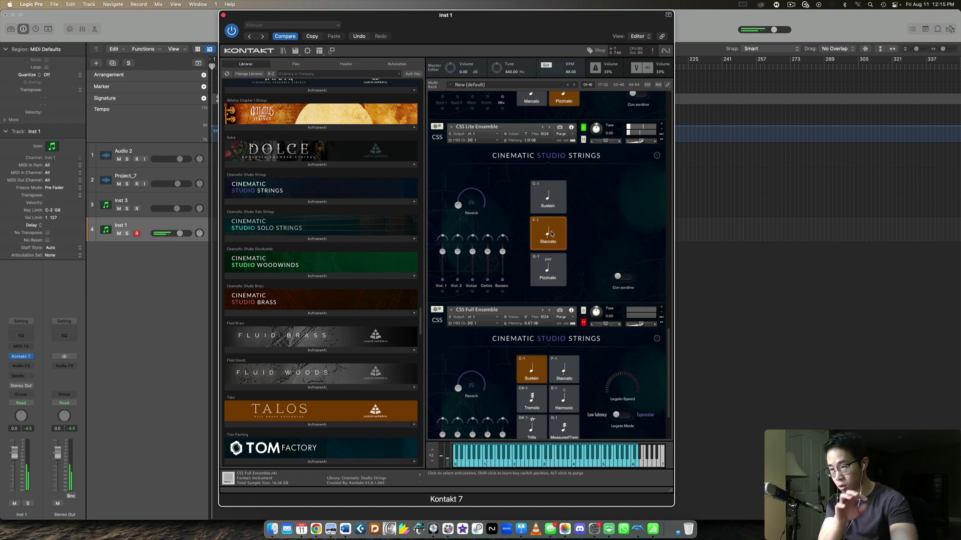
Switch the CSS Lite Ensemble to the Pizzicato articulation.
{"action": "left_click", "coordinate": [548, 269]}
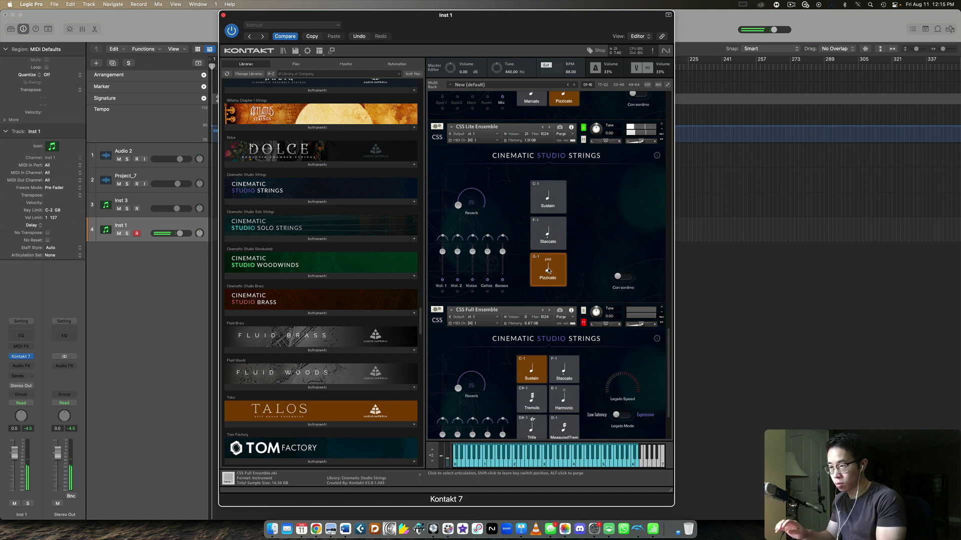
Solo the CSS Full Ensemble and play it with its Basses fader fully down, raising the fader back in line with the other sections.
{"action": "scroll", "coordinate": [549, 271], "scroll_direction": "down", "scroll_amount": 3}
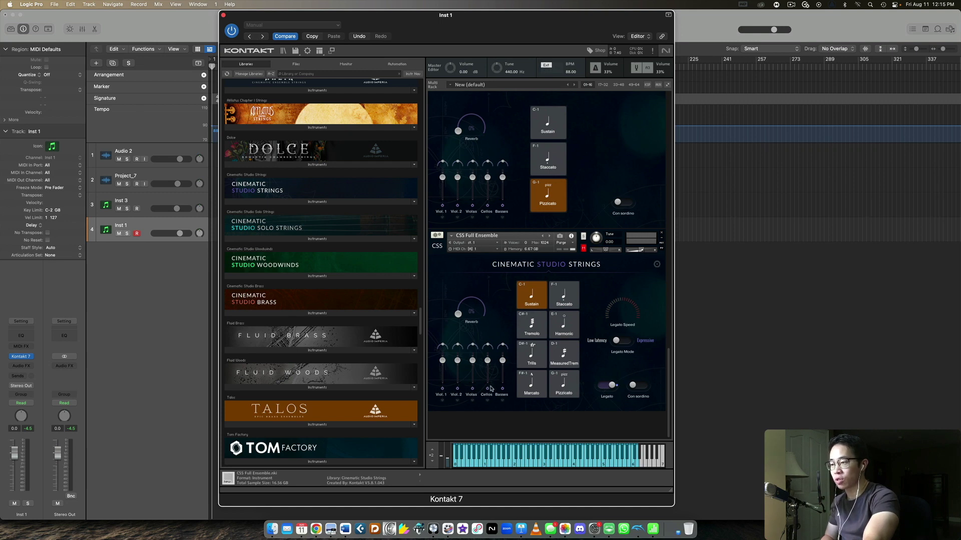
{"action": "left_click_drag", "start_coordinate": [503, 361], "coordinate": [503, 388]}
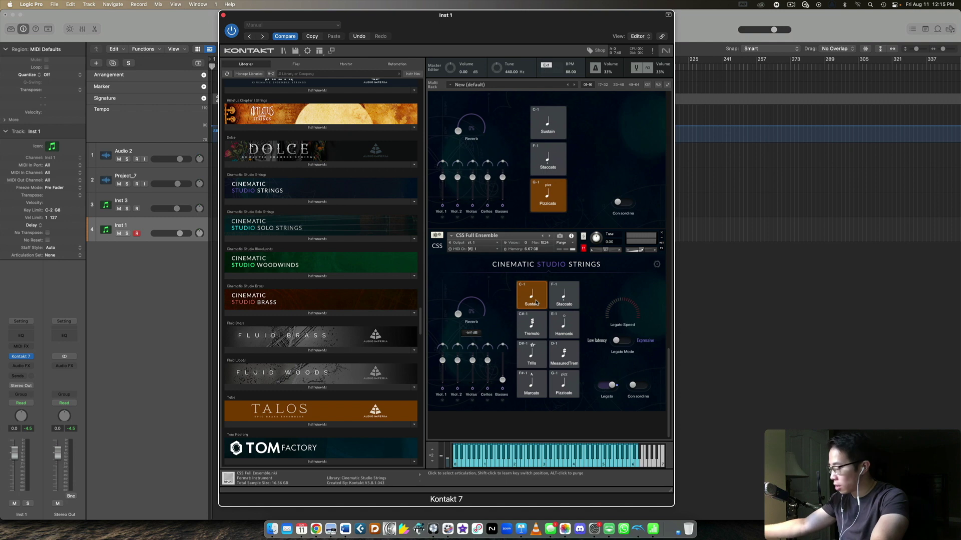
{"action": "left_click", "coordinate": [583, 237]}
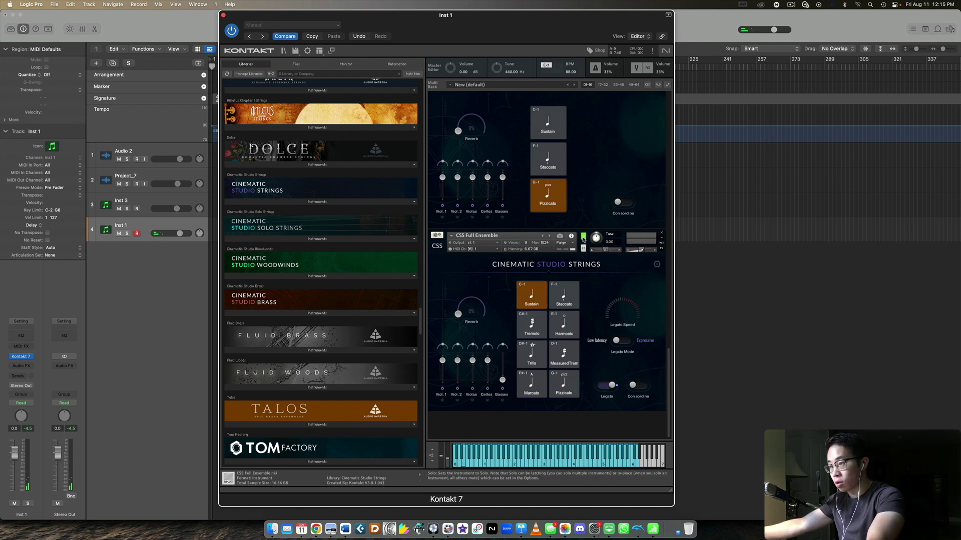
{"action": "left_click_drag", "start_coordinate": [509, 378], "coordinate": [507, 364]}
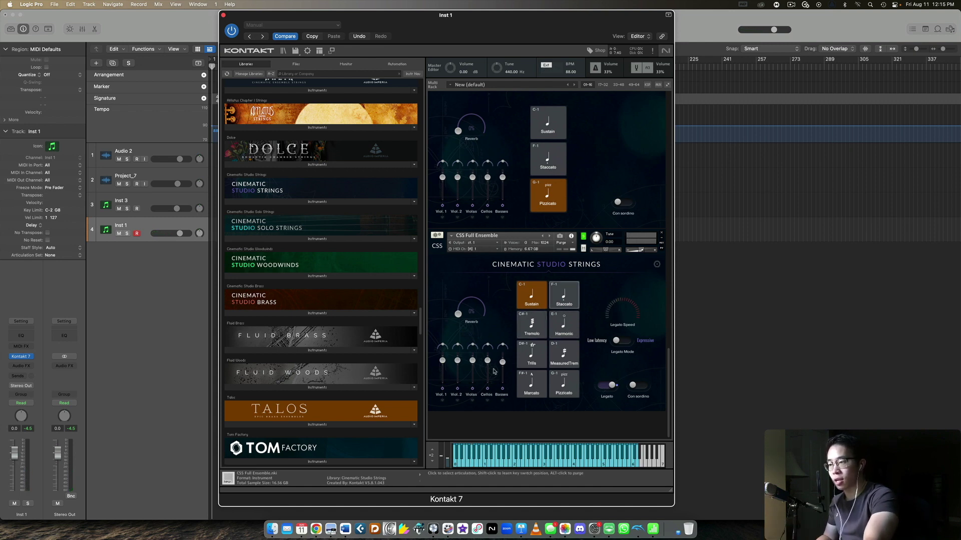
Audition the Full Ensemble's Staccato and Harmonic articulations, turning Legato off for Harmonic.
{"action": "scroll", "coordinate": [592, 410], "scroll_direction": "down", "scroll_amount": 10}
{"action": "scroll", "coordinate": [592, 410], "scroll_direction": "up", "scroll_amount": 8}
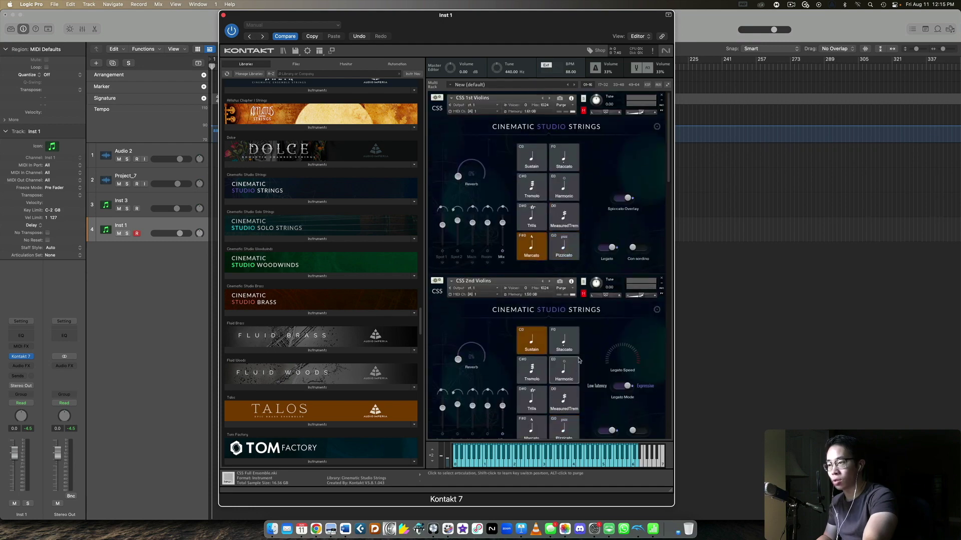
{"action": "left_click", "coordinate": [564, 298]}
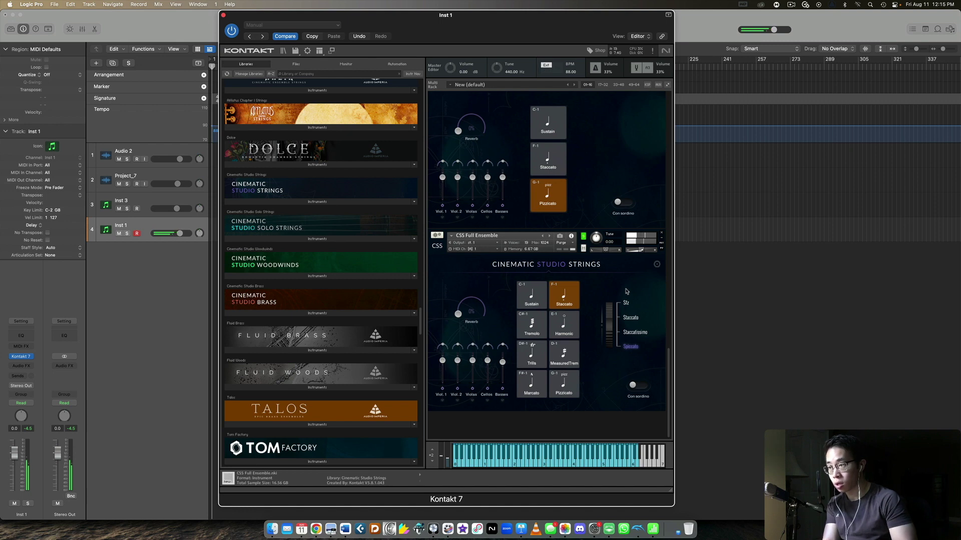
{"action": "left_click", "coordinate": [565, 322]}
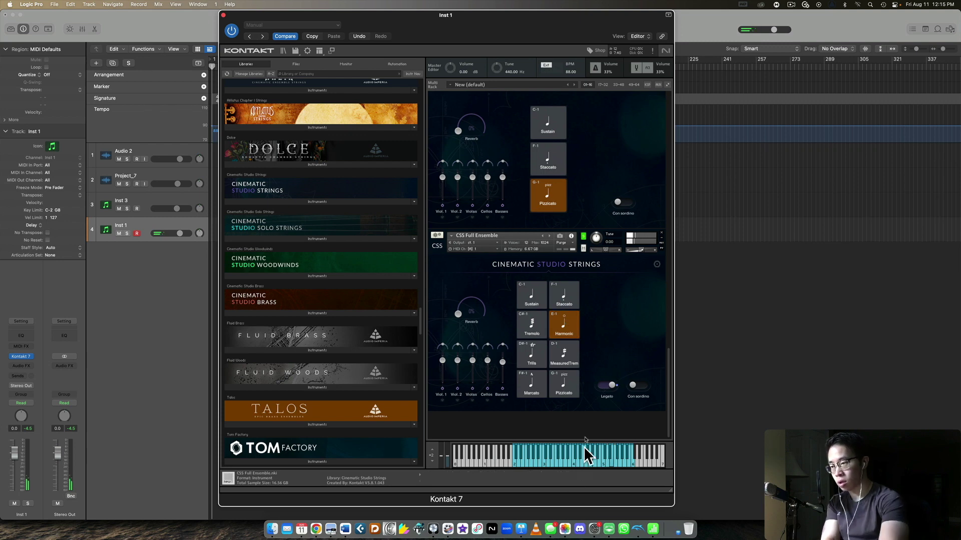
{"action": "left_click", "coordinate": [607, 390]}
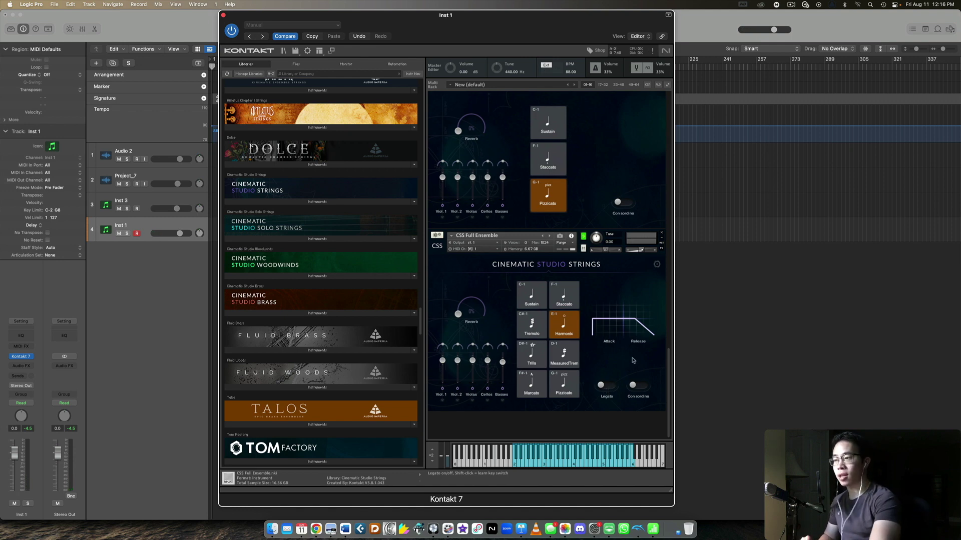
Go through the CSS 1st Violins' articulations in order from Sustain to Pizzicato, leaving Pizzicato selected.
{"action": "scroll", "coordinate": [646, 336], "scroll_direction": "up", "scroll_amount": 1}
{"action": "scroll", "coordinate": [646, 335], "scroll_direction": "up", "scroll_amount": 10}
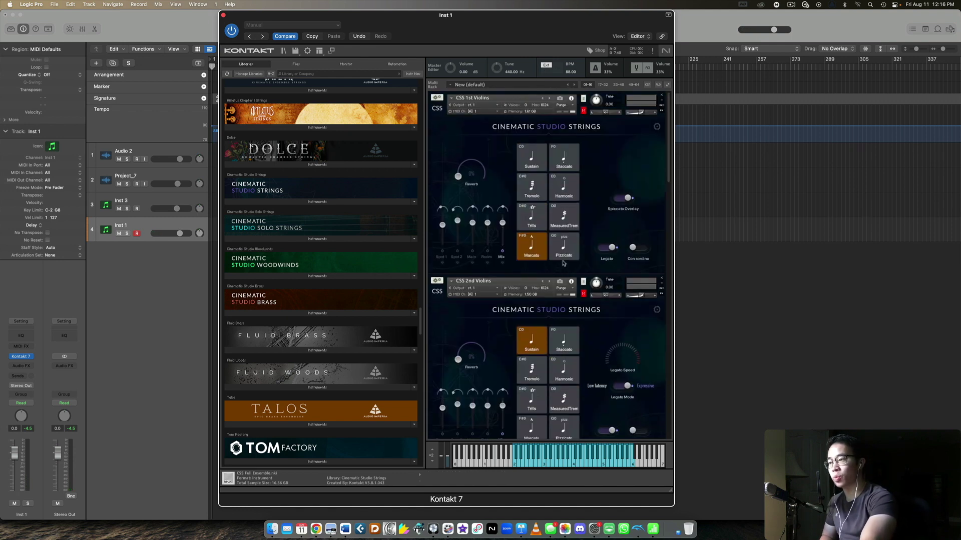
{"action": "left_click", "coordinate": [539, 167]}
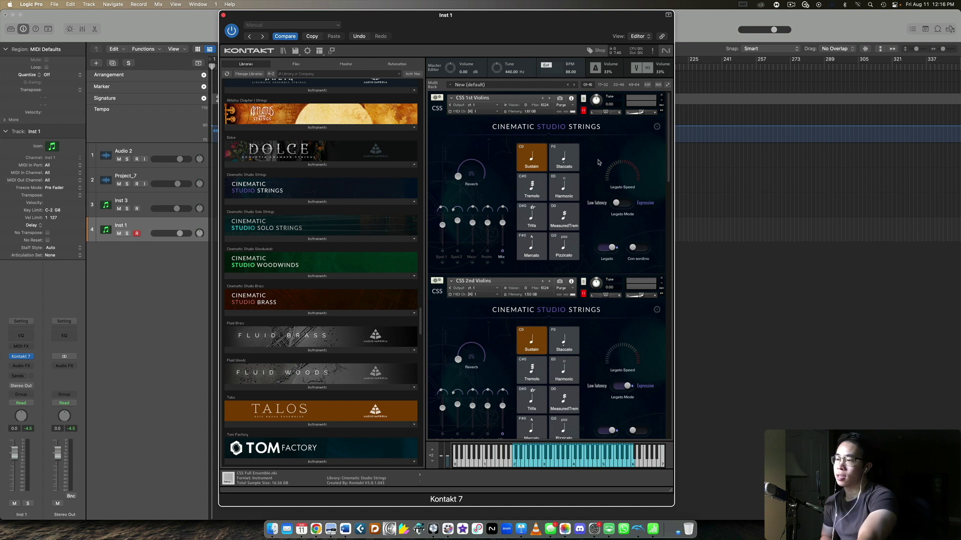
{"action": "left_click", "coordinate": [564, 159]}
{"action": "left_click", "coordinate": [532, 190]}
{"action": "left_click", "coordinate": [564, 188]}
{"action": "left_click", "coordinate": [531, 215]}
{"action": "left_click", "coordinate": [559, 217]}
{"action": "left_click", "coordinate": [533, 245]}
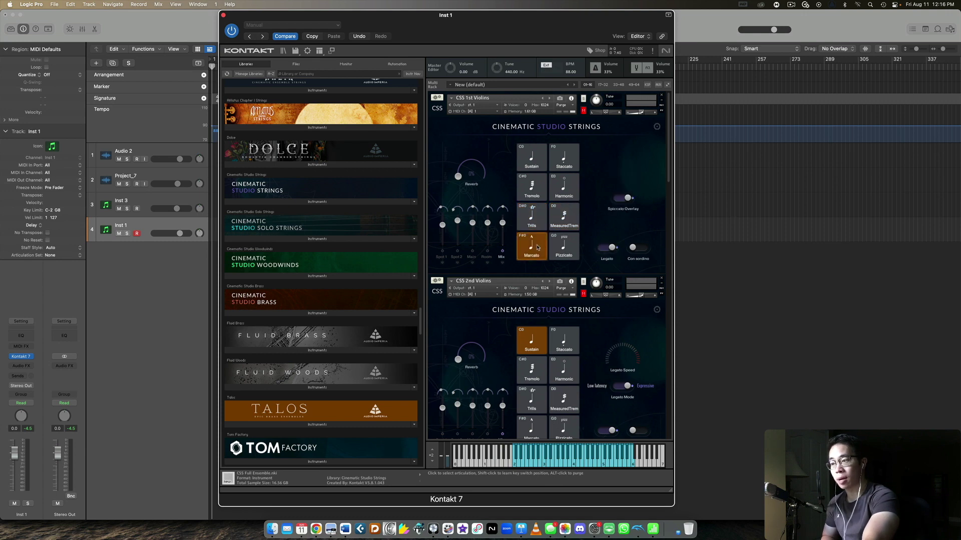
{"action": "left_click", "coordinate": [561, 247]}
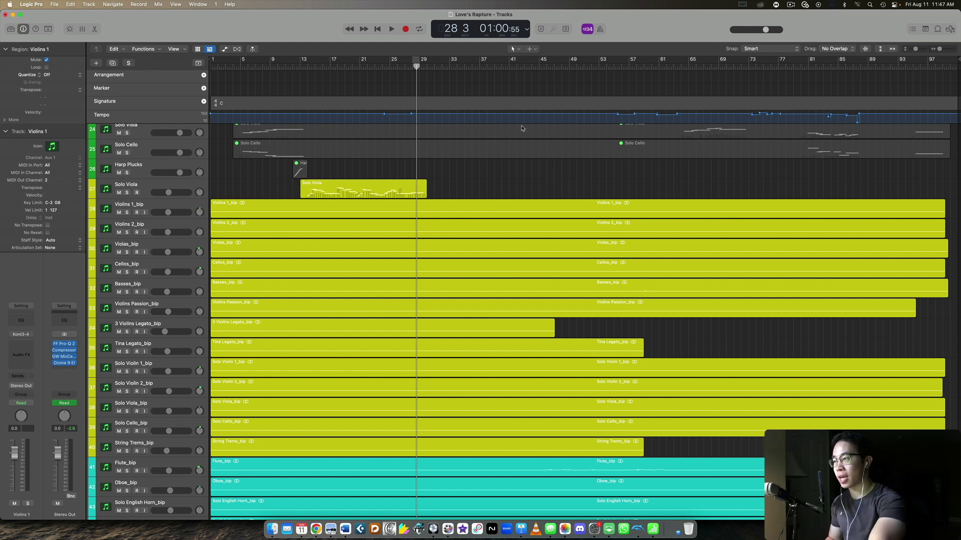
In the Love's Rapture project, solo the bounced string tracks from Violins 1_bip to Basses_bip and start playback.
{"action": "left_click", "coordinate": [162, 207]}
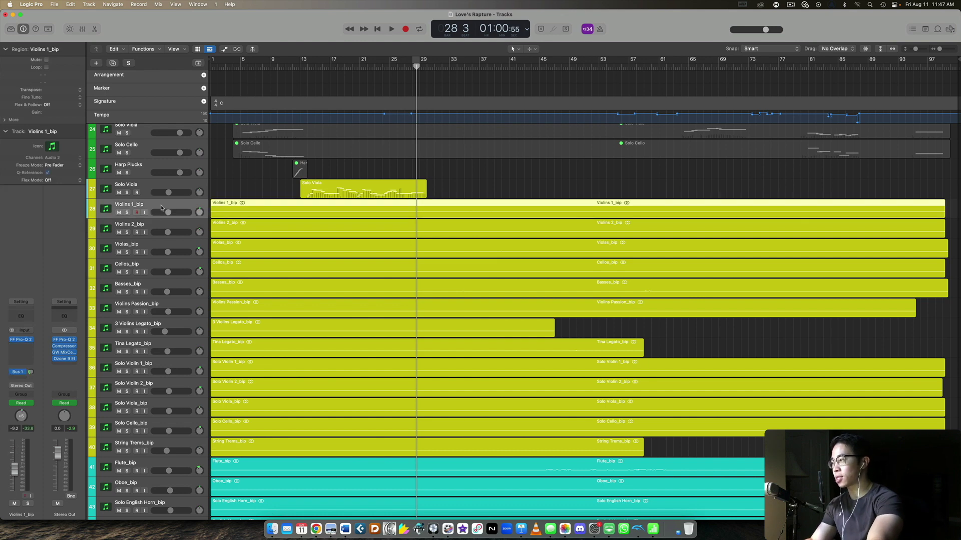
{"action": "left_click", "coordinate": [155, 284], "text": "shift"}
{"action": "scroll", "coordinate": [637, 188], "scroll_direction": "up", "scroll_amount": 3}
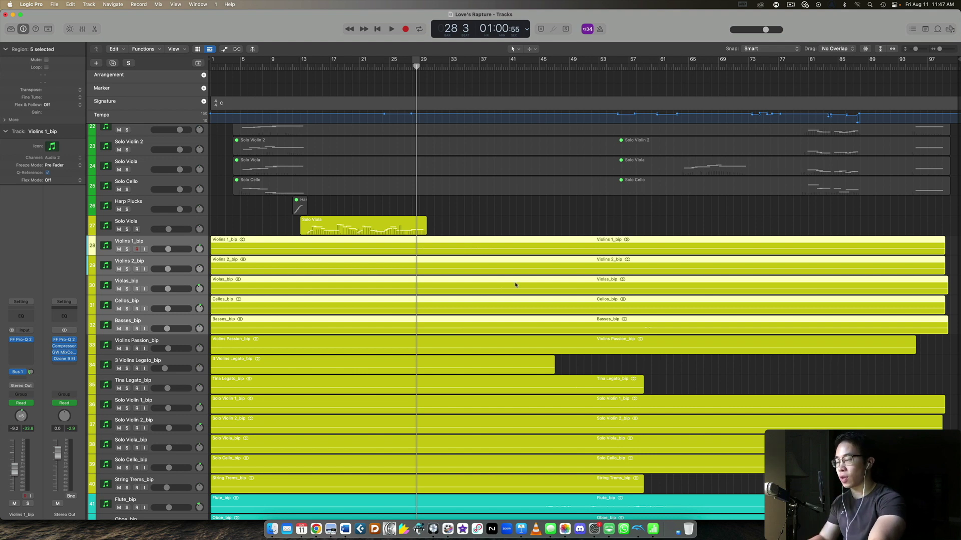
{"action": "left_click", "coordinate": [127, 249]}
{"action": "key", "text": "space"}
Select the MIDI regions of Violins 1, Violins 2, Violas, Cellos and Basses together and open them in the Piano Roll.
{"action": "scroll", "coordinate": [445, 213], "scroll_direction": "up", "scroll_amount": 10}
{"action": "left_click", "coordinate": [445, 215]}
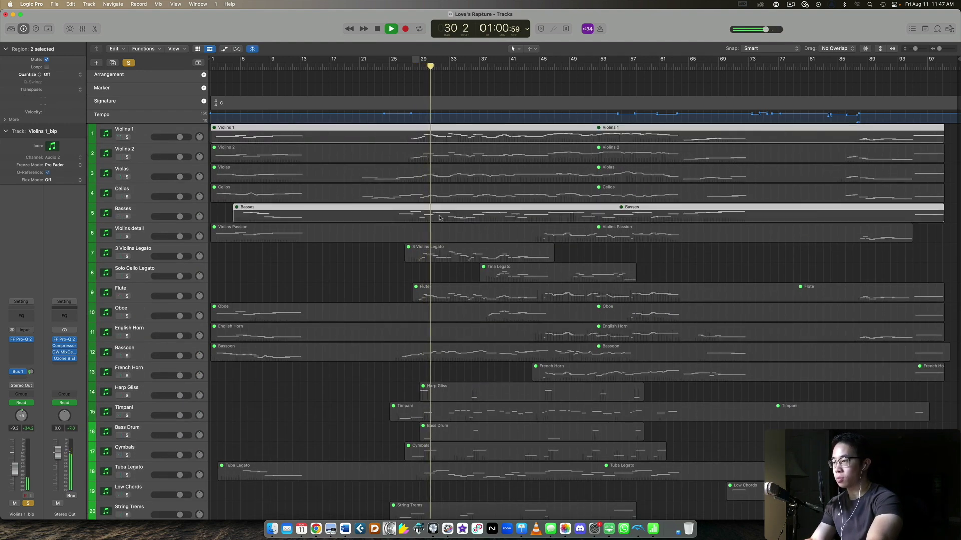
{"action": "left_click", "coordinate": [434, 158], "text": "shift"}
{"action": "left_click", "coordinate": [434, 175], "text": "shift"}
{"action": "left_click", "coordinate": [435, 196], "text": "shift"}
{"action": "key", "text": "e"}
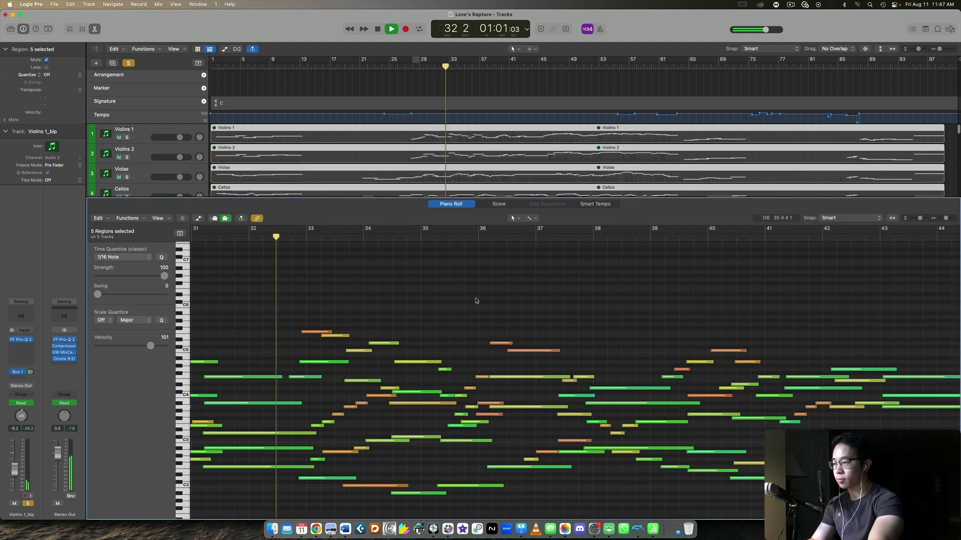
Follow the combined string notes in the Piano Roll during playback, briefly showing the velocity lane, and stop around bar 45.
{"action": "scroll", "coordinate": [476, 301], "scroll_direction": "down", "scroll_amount": 3}
{"action": "scroll", "coordinate": [479, 182], "scroll_direction": "down", "scroll_amount": 3}
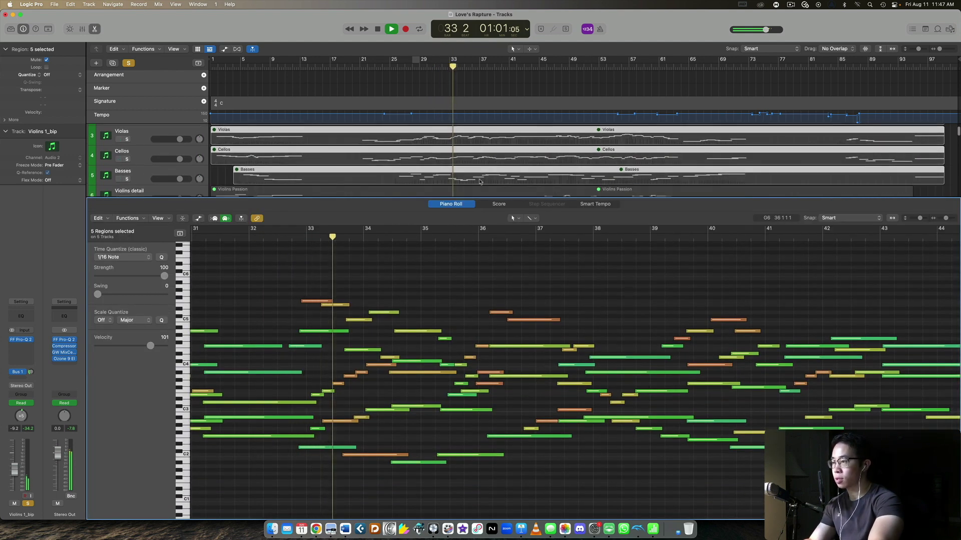
{"action": "scroll", "coordinate": [750, 250], "scroll_direction": "left", "scroll_amount": 2}
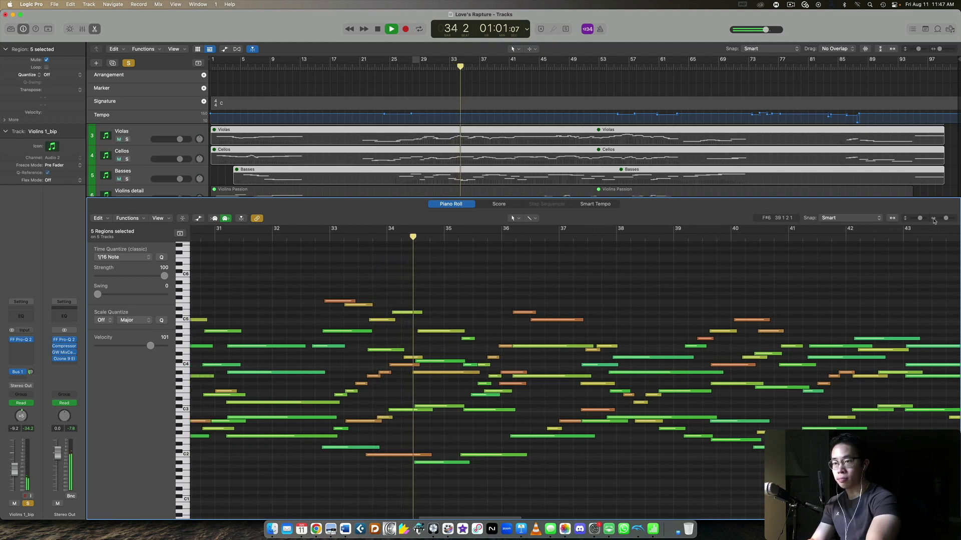
{"action": "scroll", "coordinate": [800, 263], "scroll_direction": "down", "scroll_amount": 3}
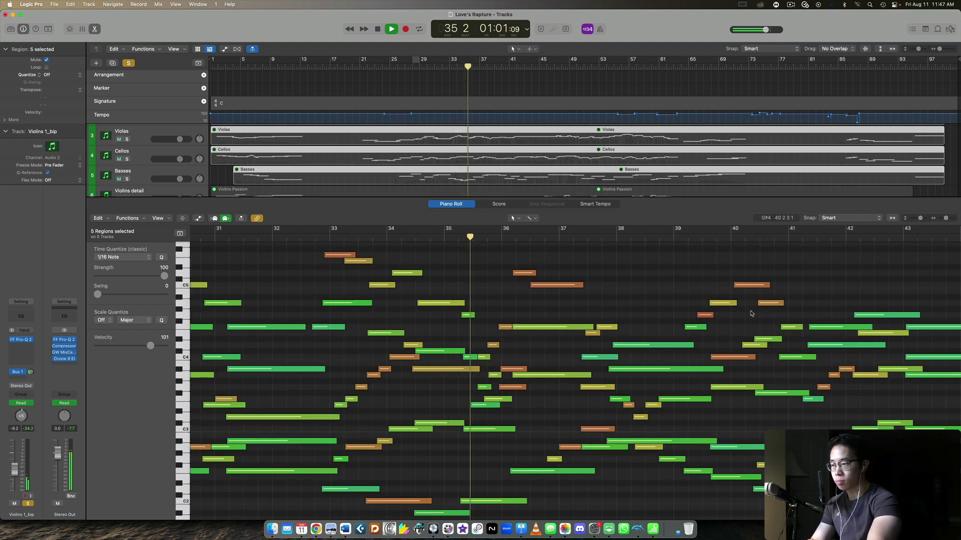
{"action": "scroll", "coordinate": [750, 314], "scroll_direction": "left", "scroll_amount": 2}
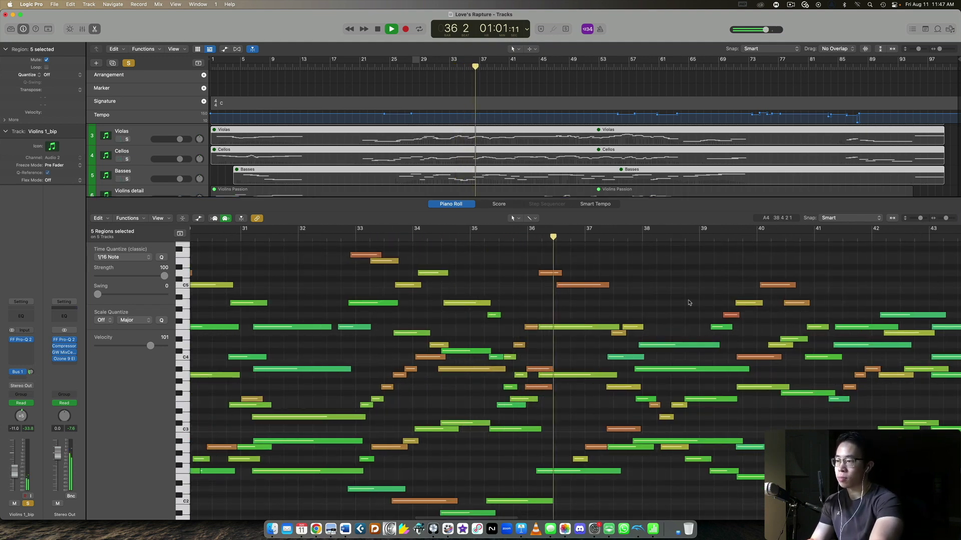
{"action": "left_click", "coordinate": [199, 219]}
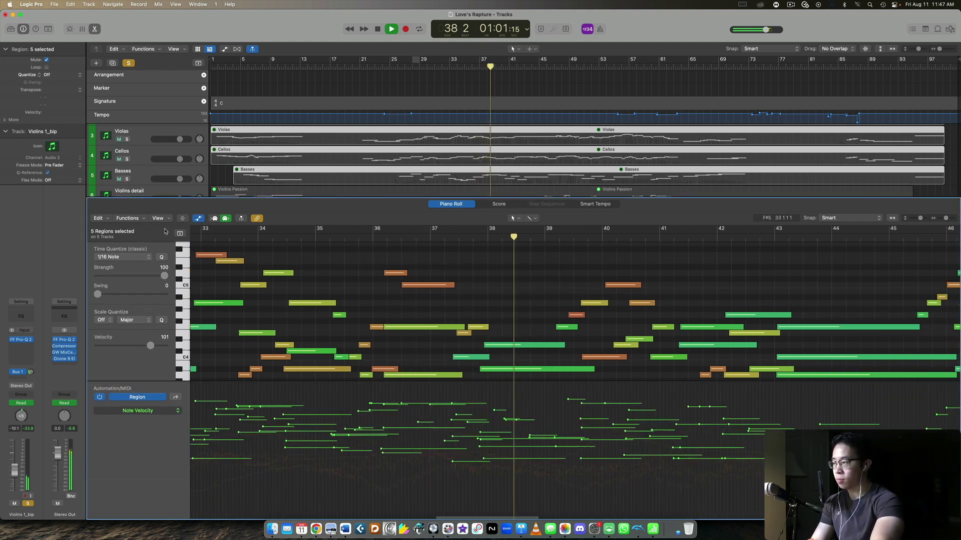
{"action": "left_click", "coordinate": [199, 219]}
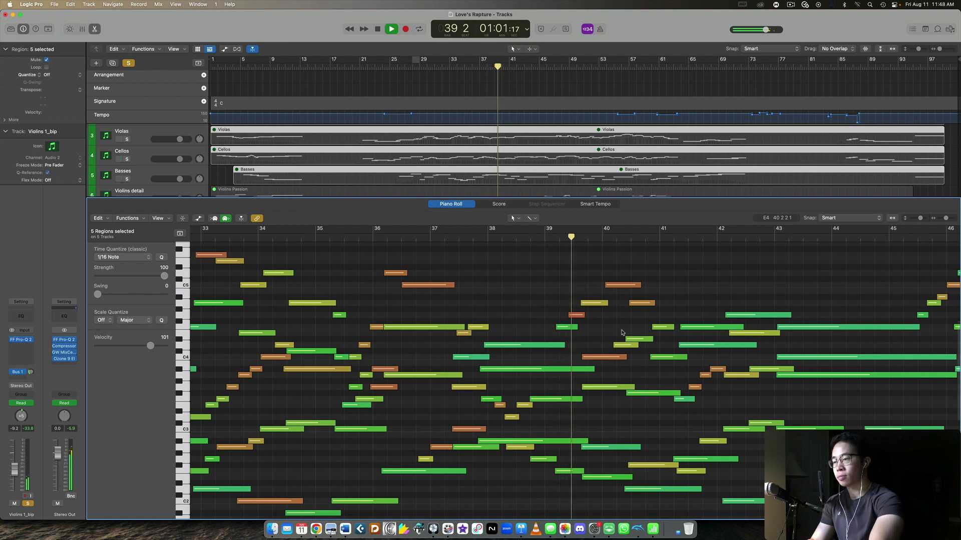
{"action": "scroll", "coordinate": [622, 332], "scroll_direction": "down", "scroll_amount": 1}
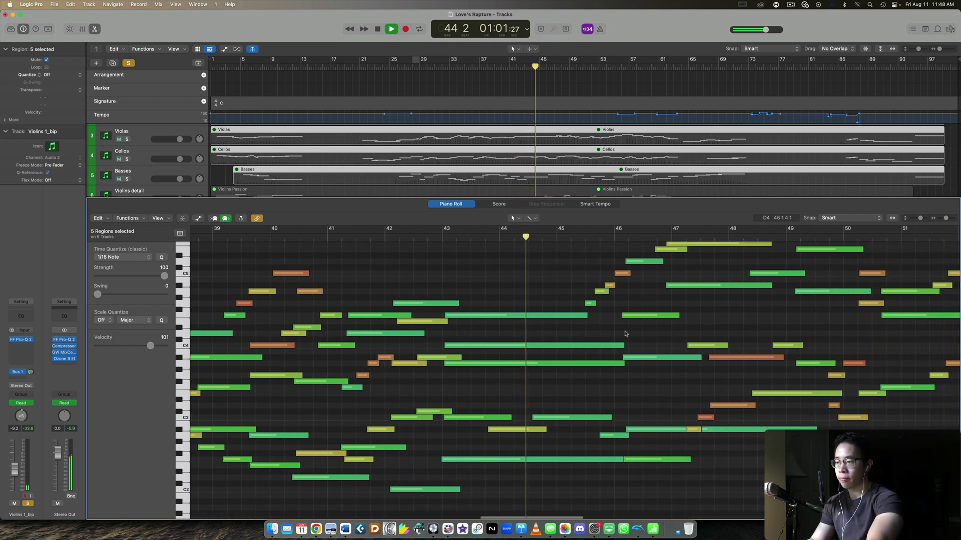
{"action": "key", "text": "space"}
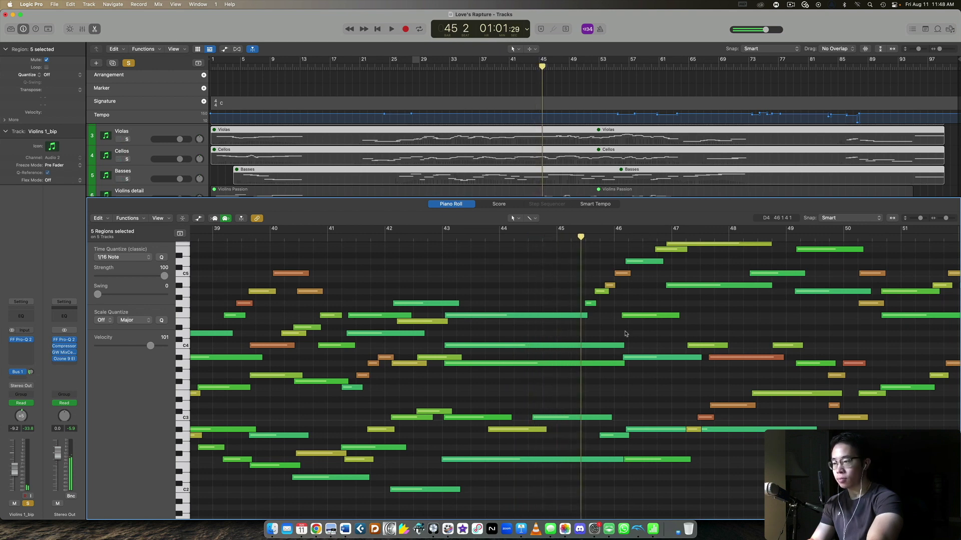
Narrow the Piano Roll to the Violins 1 region and bring its notes from bar 33 onward into view.
{"action": "scroll", "coordinate": [626, 334], "scroll_direction": "left", "scroll_amount": 5}
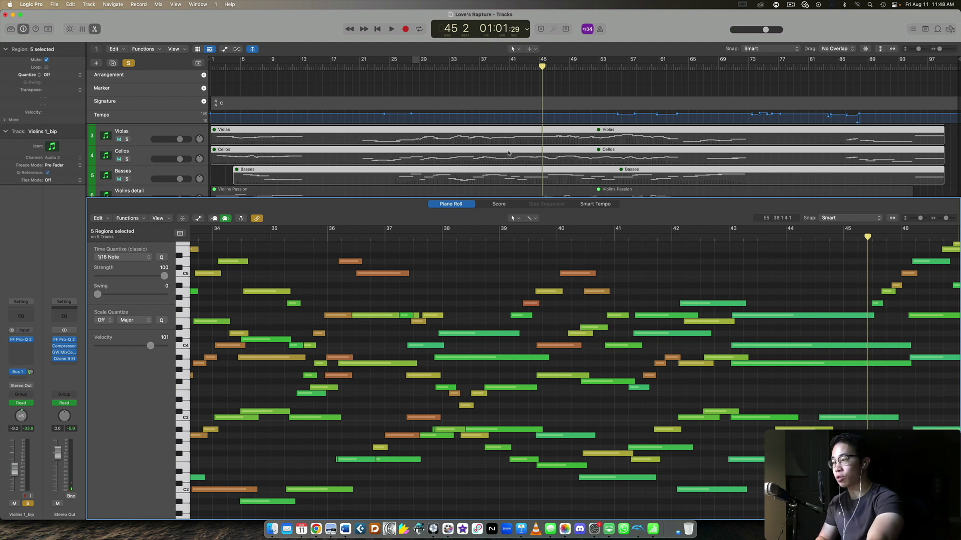
{"action": "scroll", "coordinate": [497, 174], "scroll_direction": "up", "scroll_amount": 3}
{"action": "left_click", "coordinate": [584, 131]}
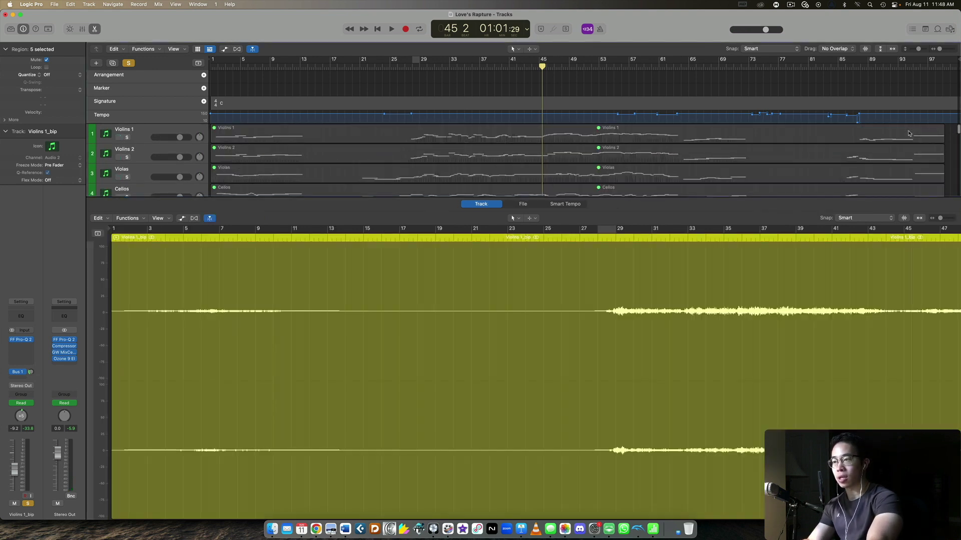
{"action": "scroll", "coordinate": [561, 286], "scroll_direction": "left", "scroll_amount": 2}
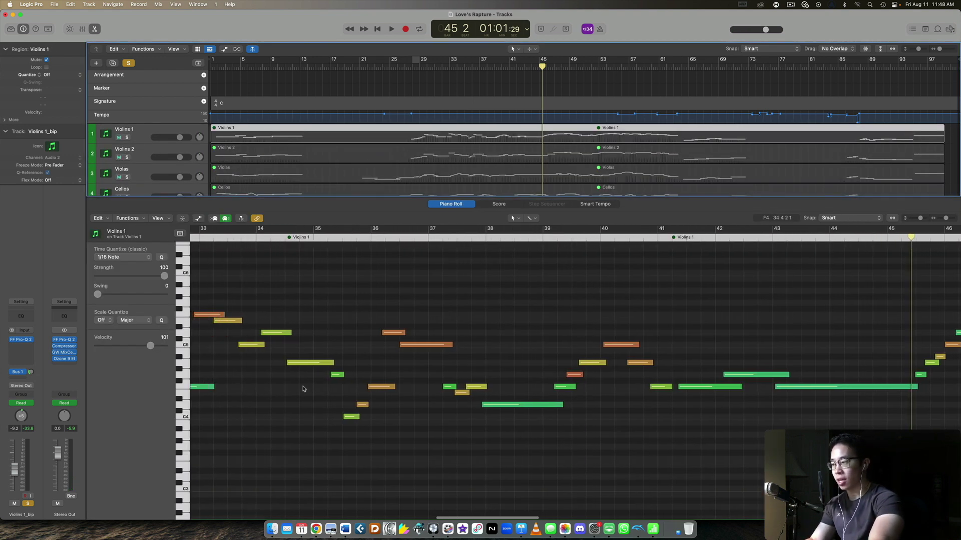
Examine the transition from the long A4 note to the short G4 note in bar 35 of Violins 1.
{"action": "left_click", "coordinate": [331, 374]}
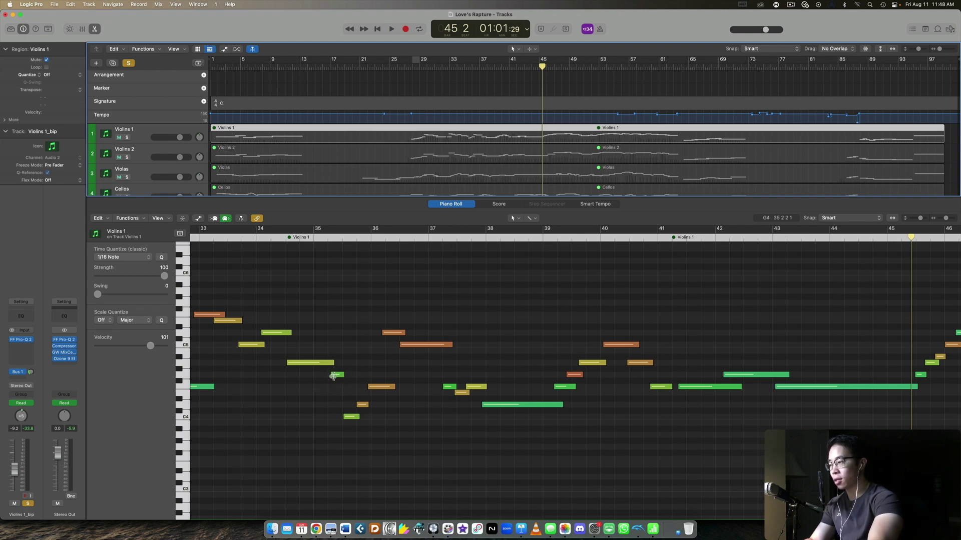
{"action": "left_click", "coordinate": [331, 376]}
{"action": "left_click_drag", "start_coordinate": [329, 352], "coordinate": [336, 391]}
{"action": "left_click", "coordinate": [336, 390]}
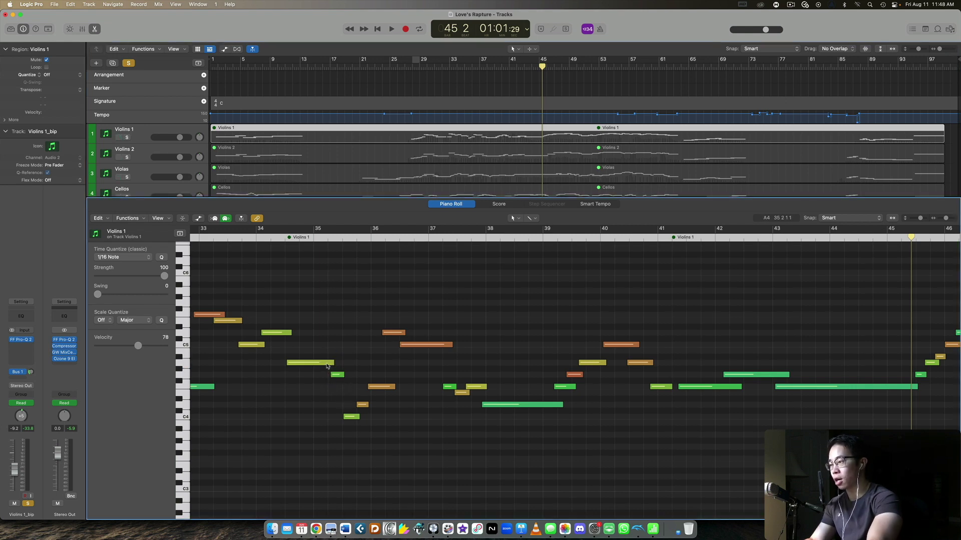
{"action": "left_click", "coordinate": [341, 373]}
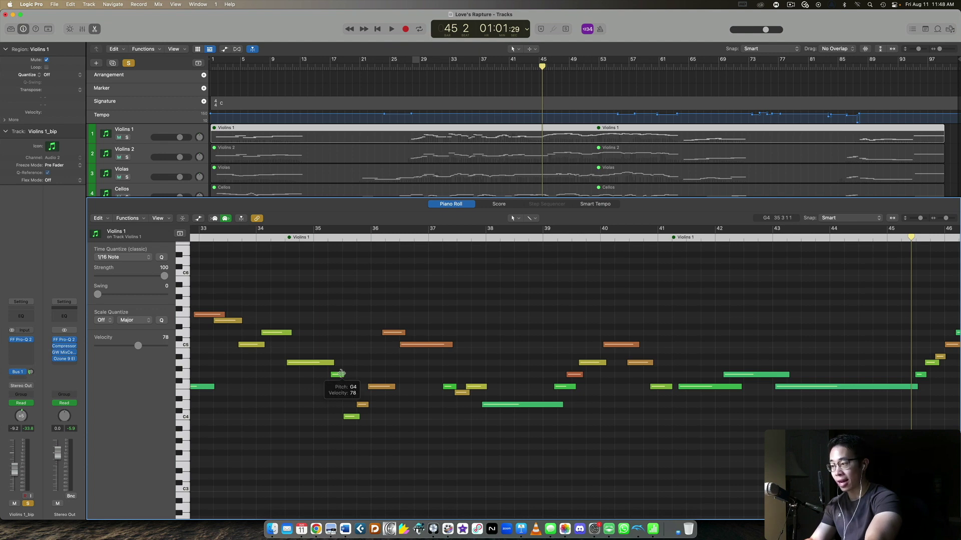
Show the Ch. 1: Modulation curve beneath the Violins 1 notes and examine it from bar 30 onward.
{"action": "left_click", "coordinate": [198, 218]}
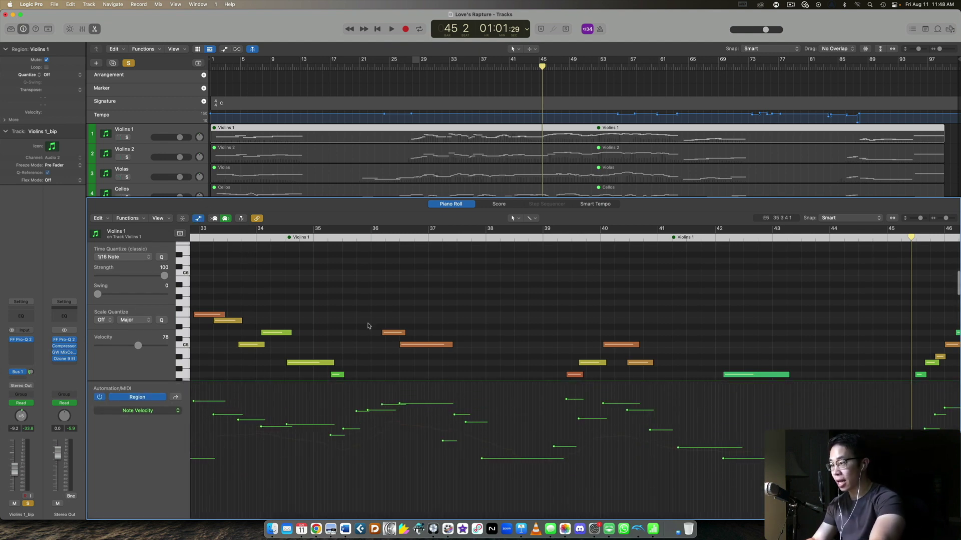
{"action": "left_click", "coordinate": [173, 412]}
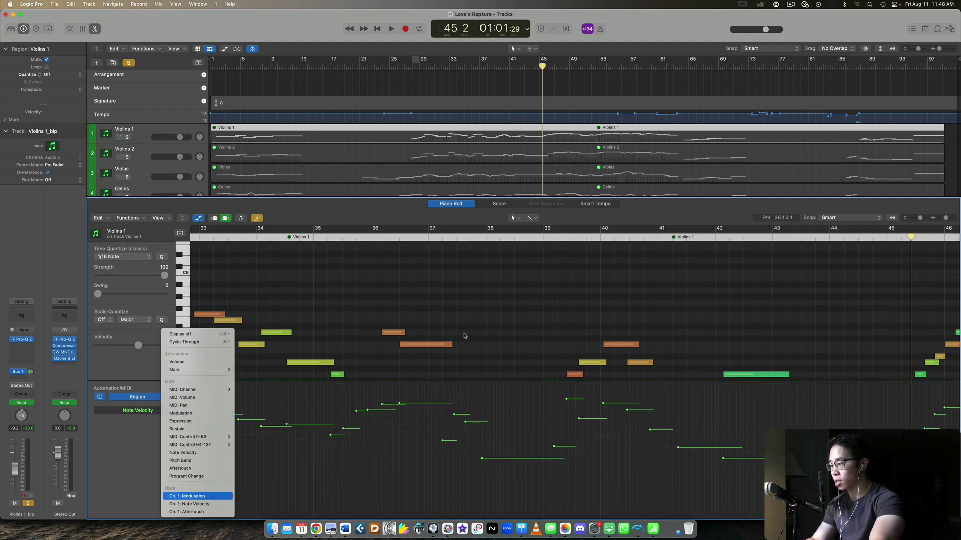
{"action": "key", "text": "Return"}
{"action": "scroll", "coordinate": [485, 318], "scroll_direction": "down", "scroll_amount": 3}
{"action": "scroll", "coordinate": [485, 318], "scroll_direction": "left", "scroll_amount": 5}
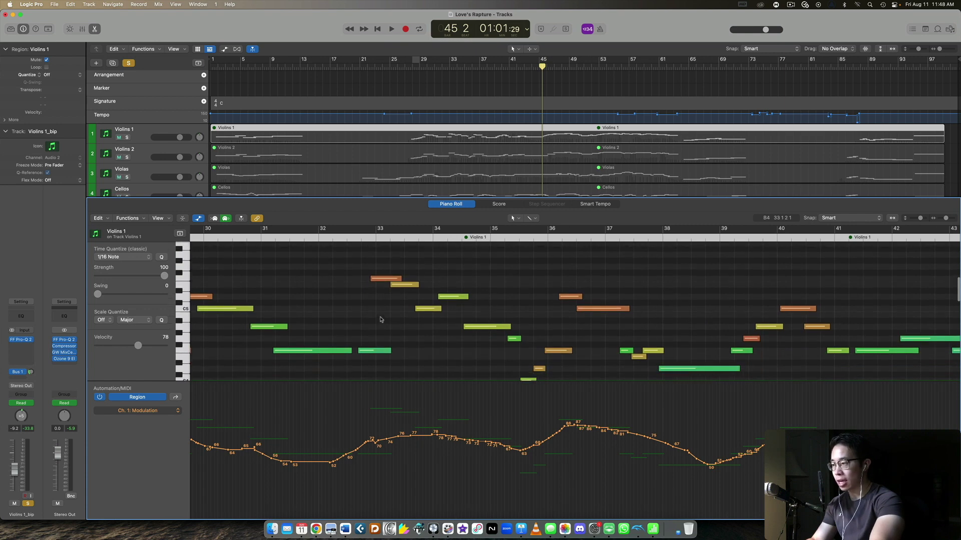
{"action": "scroll", "coordinate": [380, 319], "scroll_direction": "down", "scroll_amount": 1}
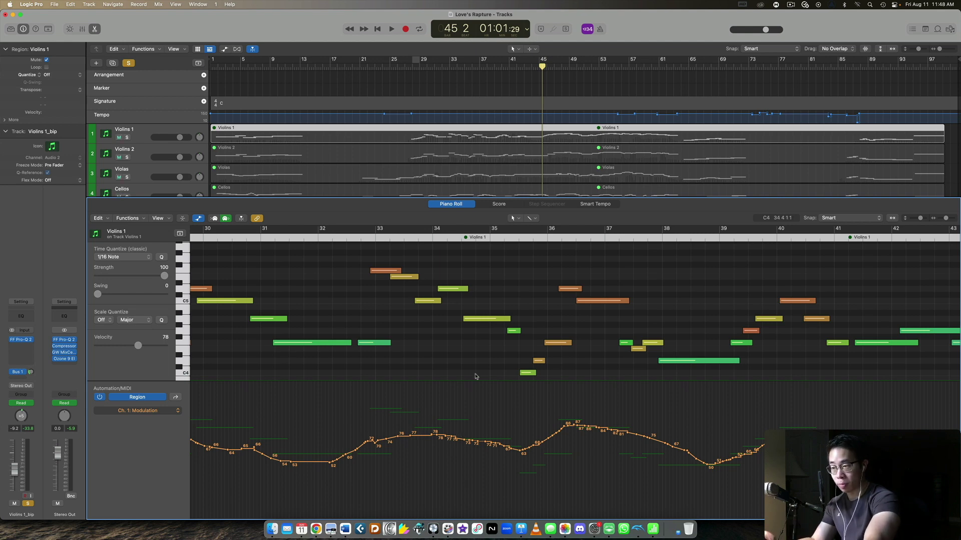
Compare the Violins 1 notes with their modulation curve between bars 34 and 46, and back to the phrase's start at bar 28.
{"action": "scroll", "coordinate": [461, 438], "scroll_direction": "down", "scroll_amount": 5}
{"action": "scroll", "coordinate": [477, 446], "scroll_direction": "up", "scroll_amount": 3}
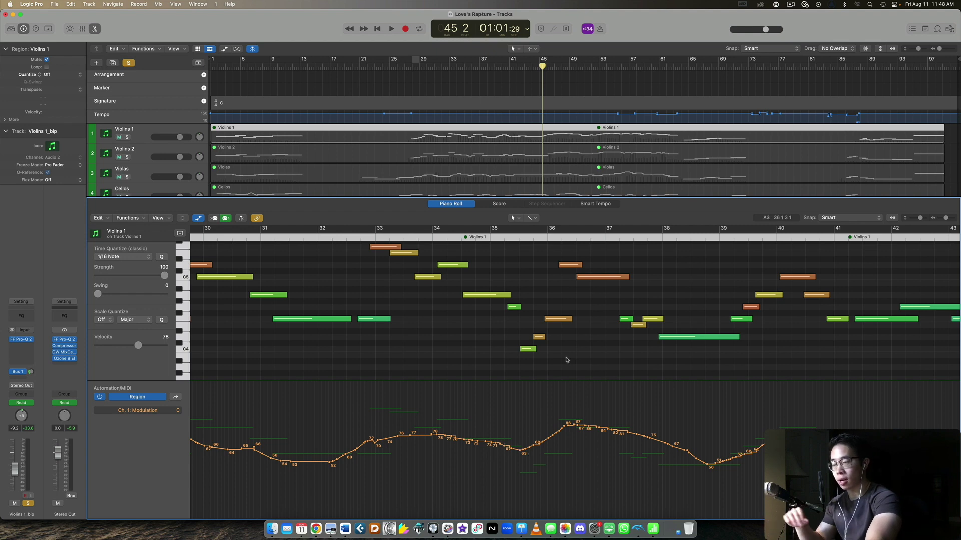
{"action": "scroll", "coordinate": [571, 362], "scroll_direction": "right", "scroll_amount": 10}
{"action": "scroll", "coordinate": [571, 361], "scroll_direction": "left", "scroll_amount": 15}
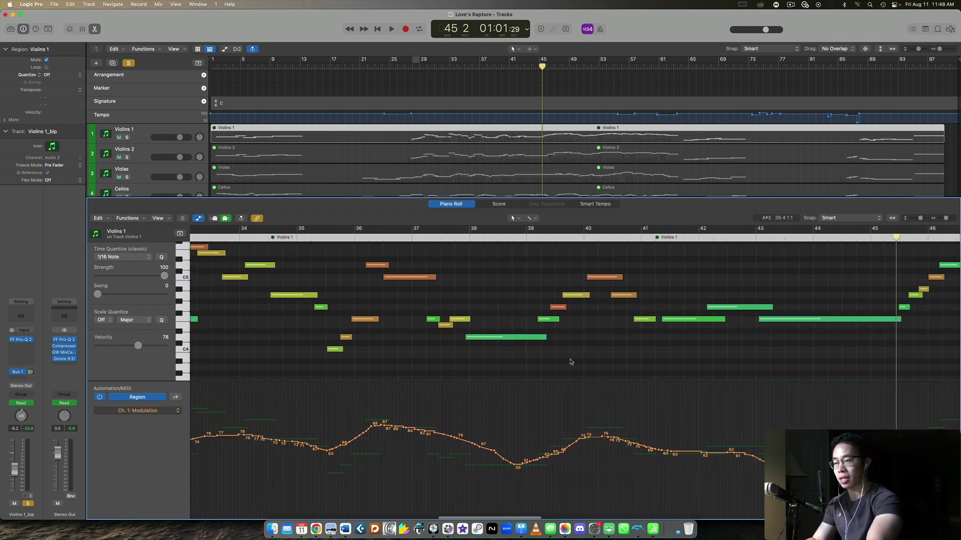
{"action": "scroll", "coordinate": [570, 361], "scroll_direction": "down", "scroll_amount": 2}
{"action": "scroll", "coordinate": [566, 360], "scroll_direction": "right", "scroll_amount": 1}
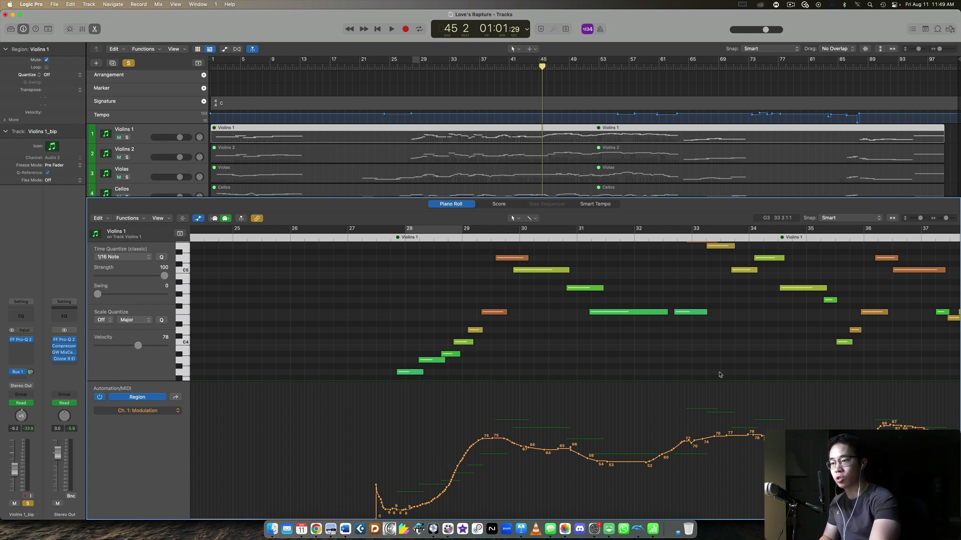
Follow the Violins 1 notes and modulation swells from bar 28 through bar 53, and return to the phrase around bar 33.
{"action": "scroll", "coordinate": [720, 374], "scroll_direction": "up", "scroll_amount": 2}
{"action": "scroll", "coordinate": [720, 374], "scroll_direction": "right", "scroll_amount": 10}
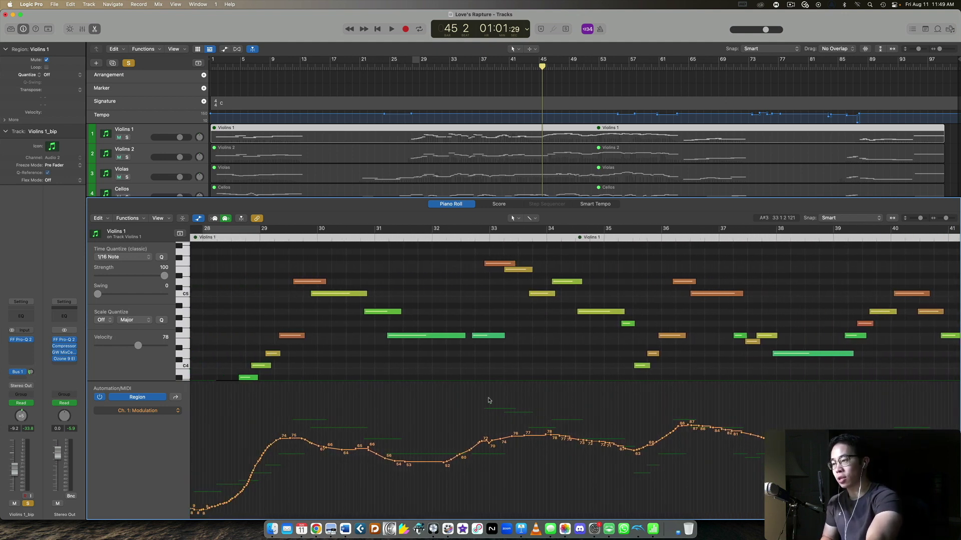
{"action": "scroll", "coordinate": [540, 307], "scroll_direction": "right", "scroll_amount": 14}
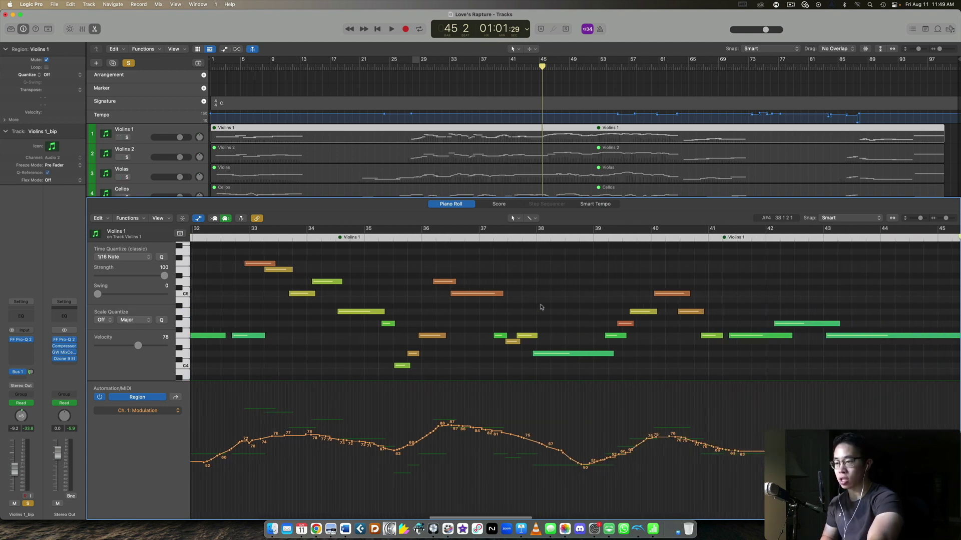
{"action": "scroll", "coordinate": [613, 363], "scroll_direction": "down", "scroll_amount": 2}
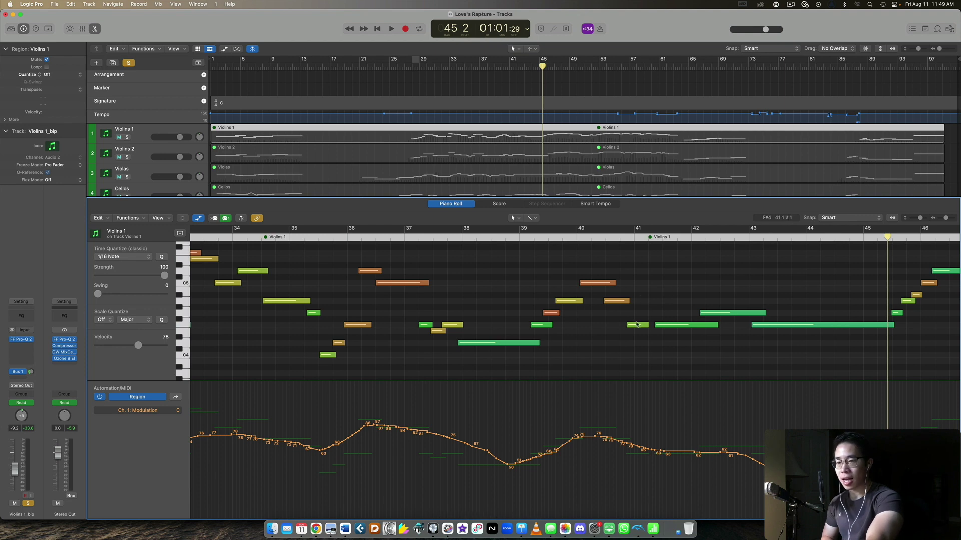
{"action": "scroll", "coordinate": [636, 323], "scroll_direction": "right", "scroll_amount": 15}
{"action": "scroll", "coordinate": [636, 323], "scroll_direction": "up", "scroll_amount": 3}
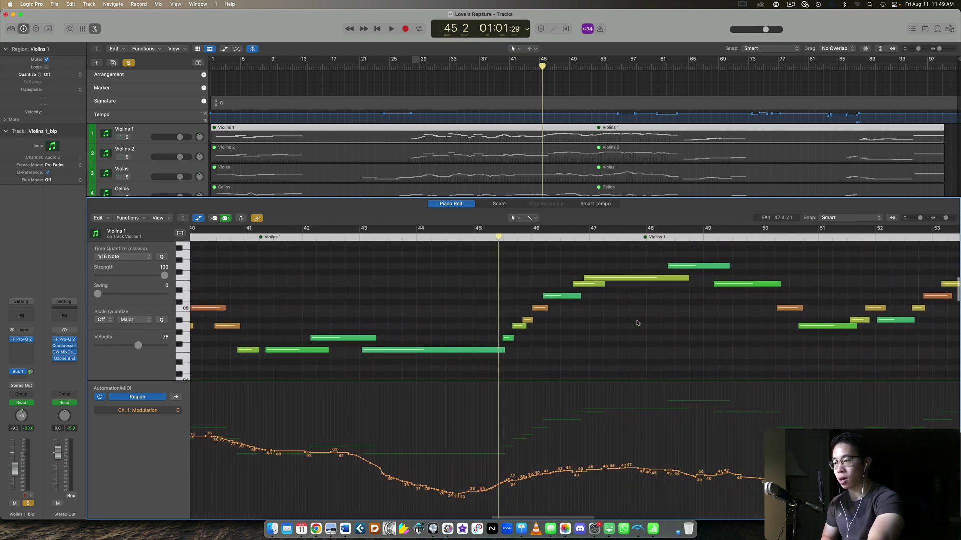
{"action": "scroll", "coordinate": [637, 323], "scroll_direction": "left", "scroll_amount": 20}
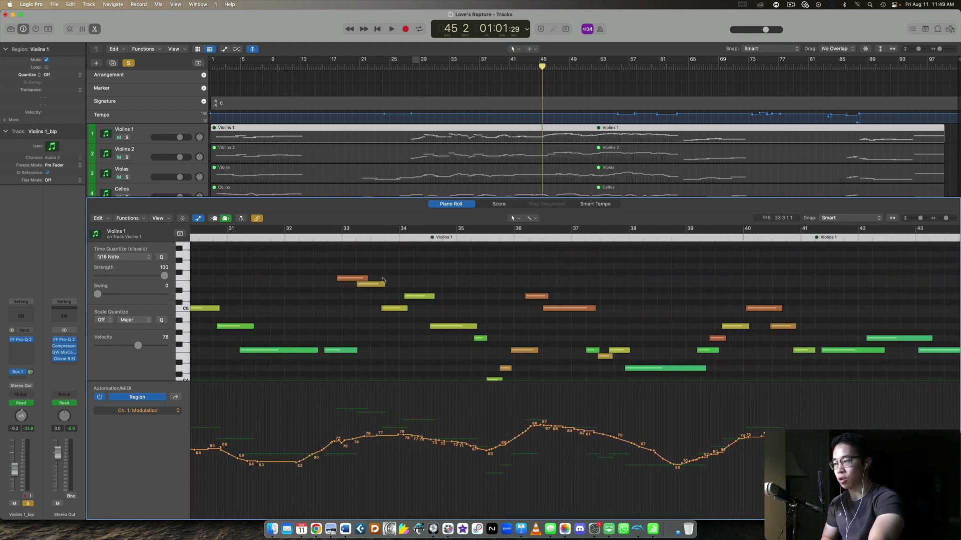
{"action": "scroll", "coordinate": [515, 338], "scroll_direction": "down", "scroll_amount": 2}
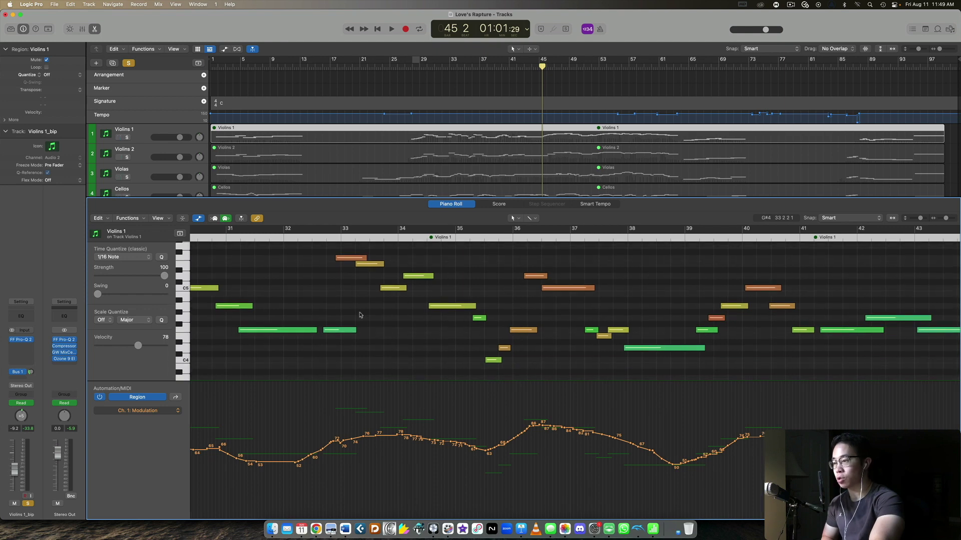